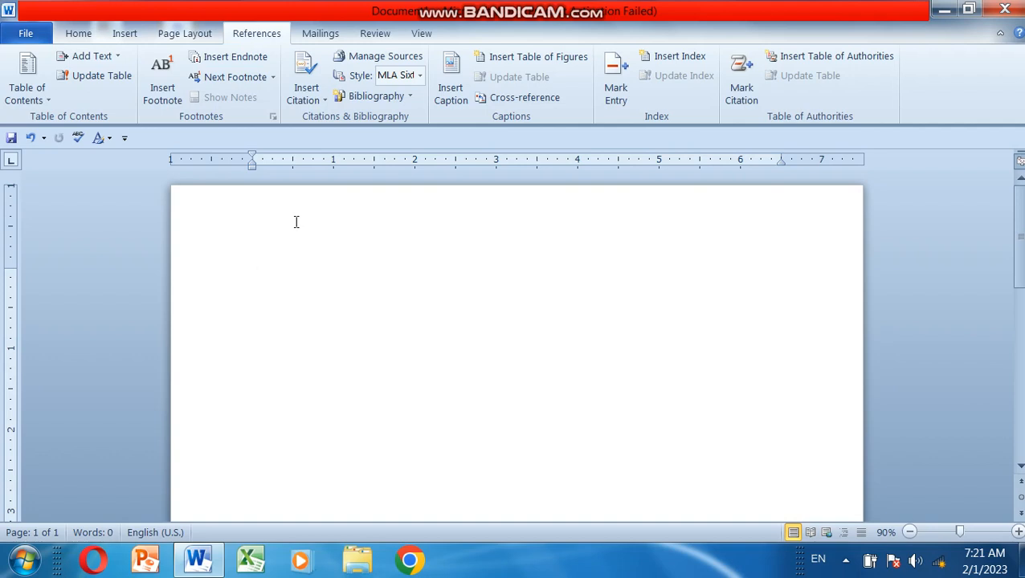
Step: Fill the blank document with sample paragraphs using the =rand() function
text(=ra)
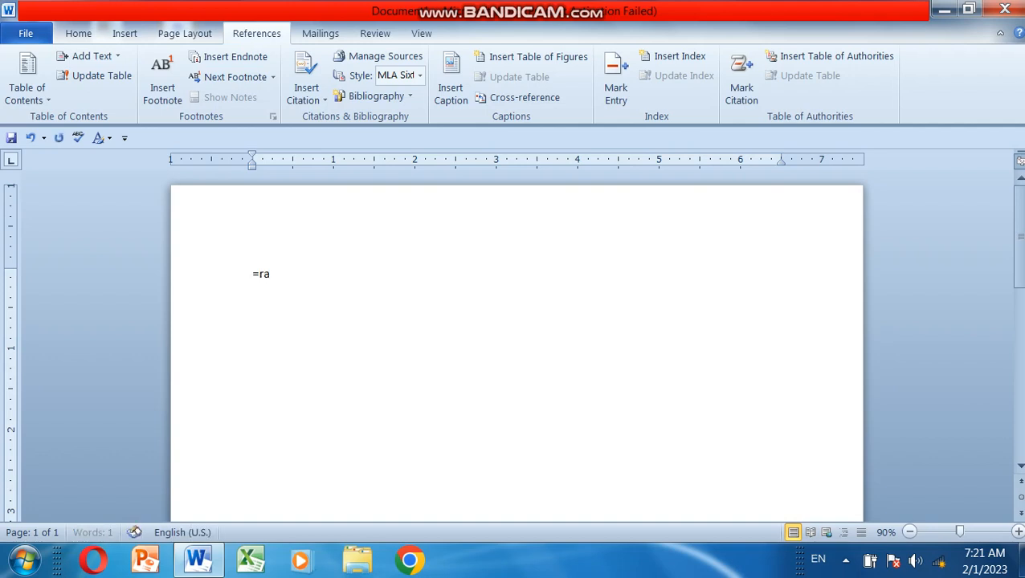
text(nd())
key(Return)
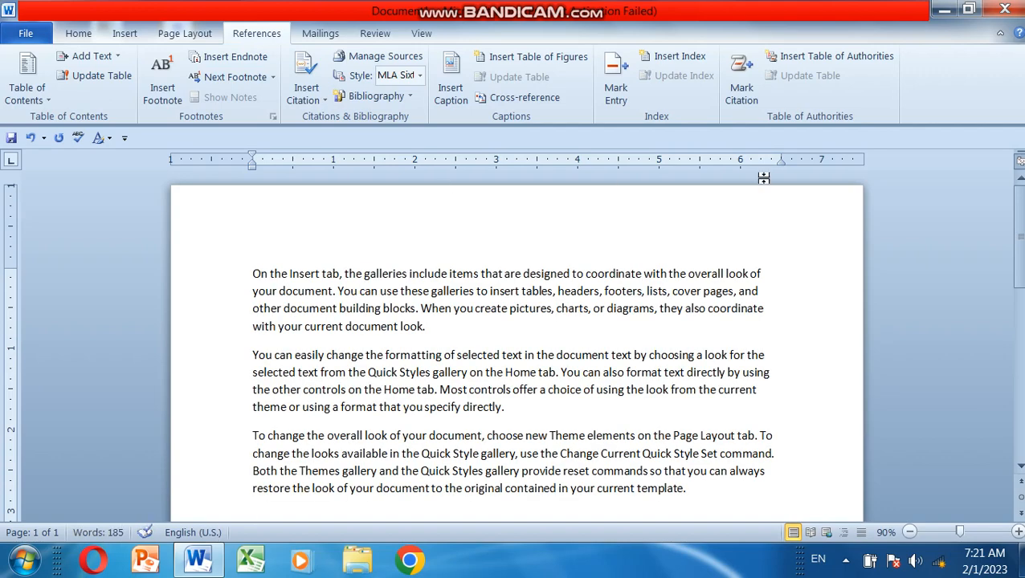
Step: Create a new citation source at the end of the first paragraph, keeping Book as the source type
scroll(1017, 241, down, 2)
drag(1019, 224, 1020, 218)
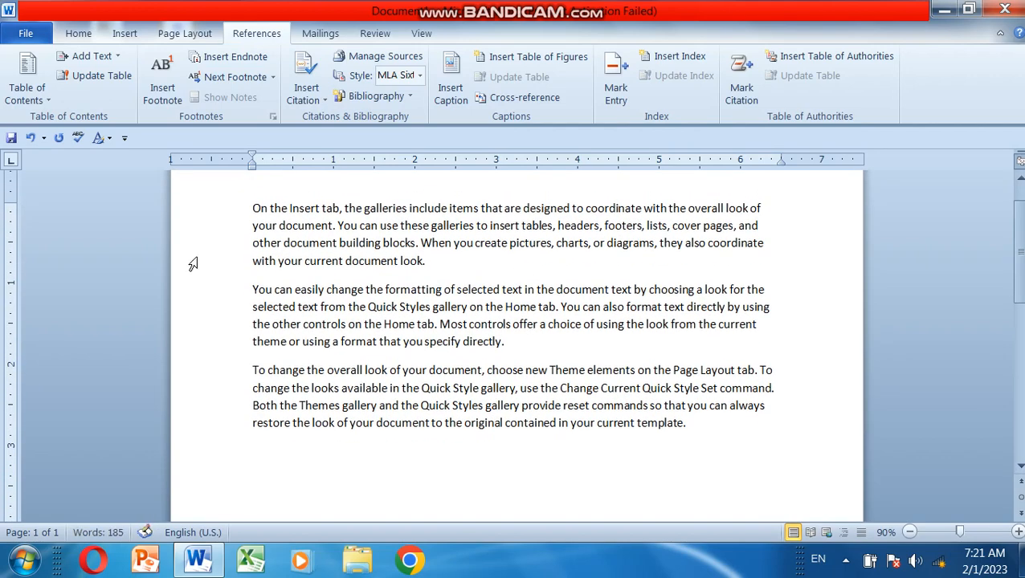
click(431, 261)
click(326, 101)
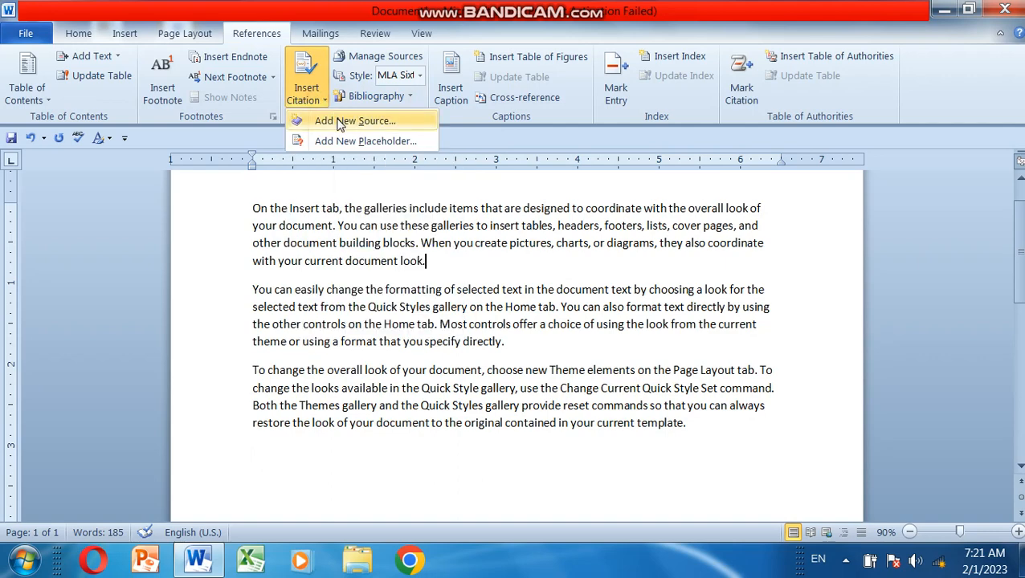
click(338, 122)
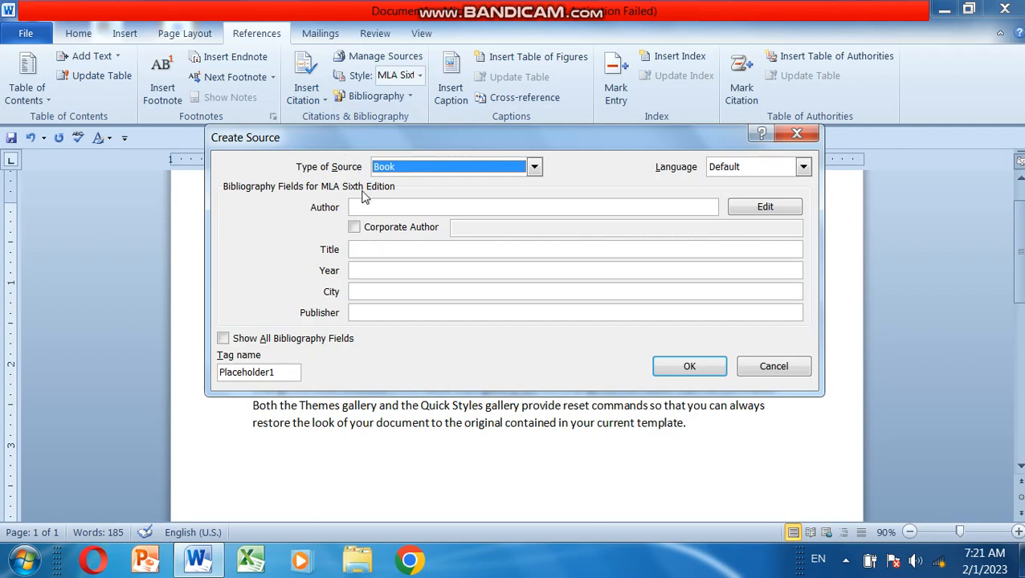
click(363, 206)
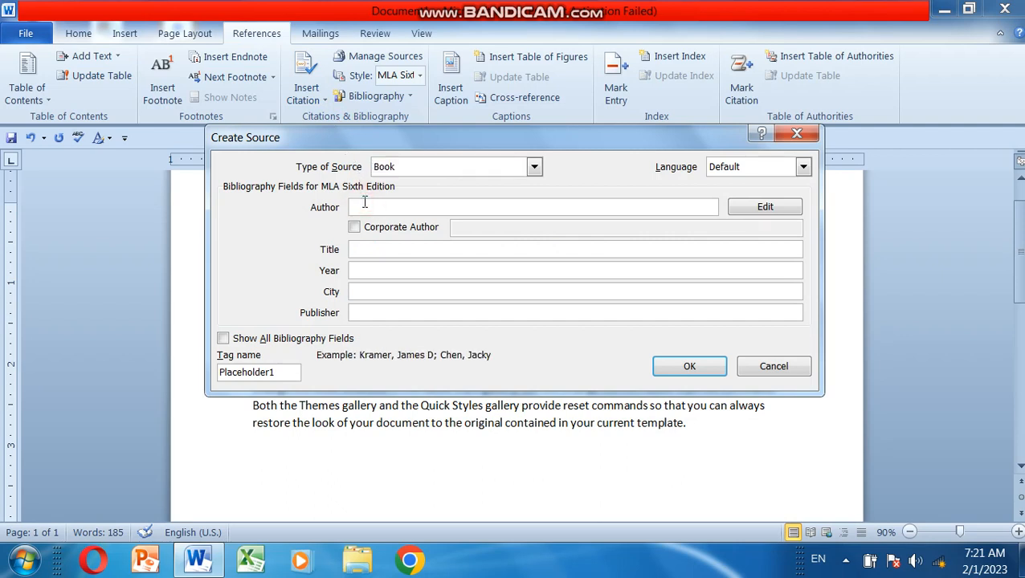
click(534, 168)
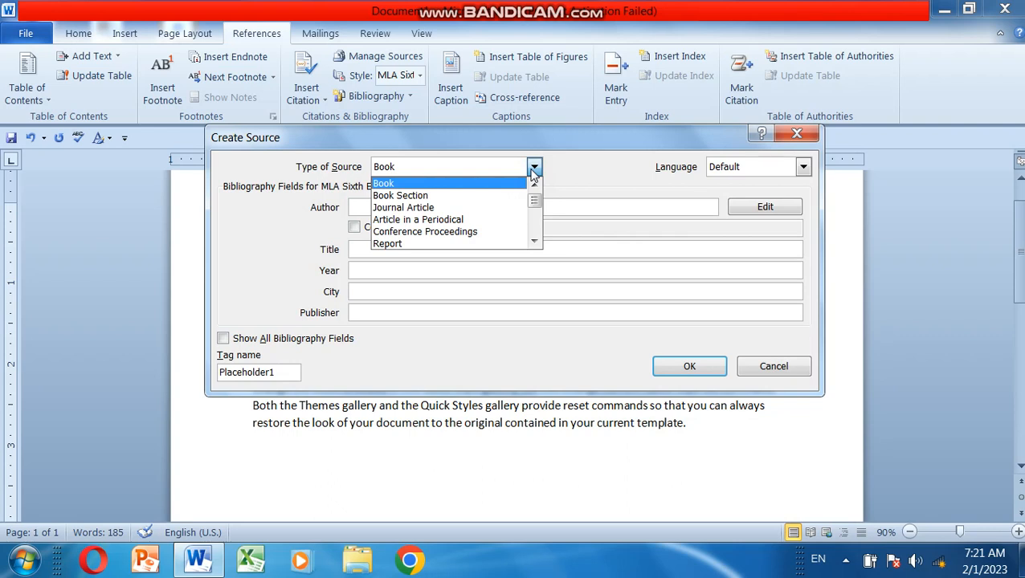
click(583, 171)
Step: Enter the author's full name for the book source and accept changing the color scheme to Windows 7 Basic
click(383, 207)
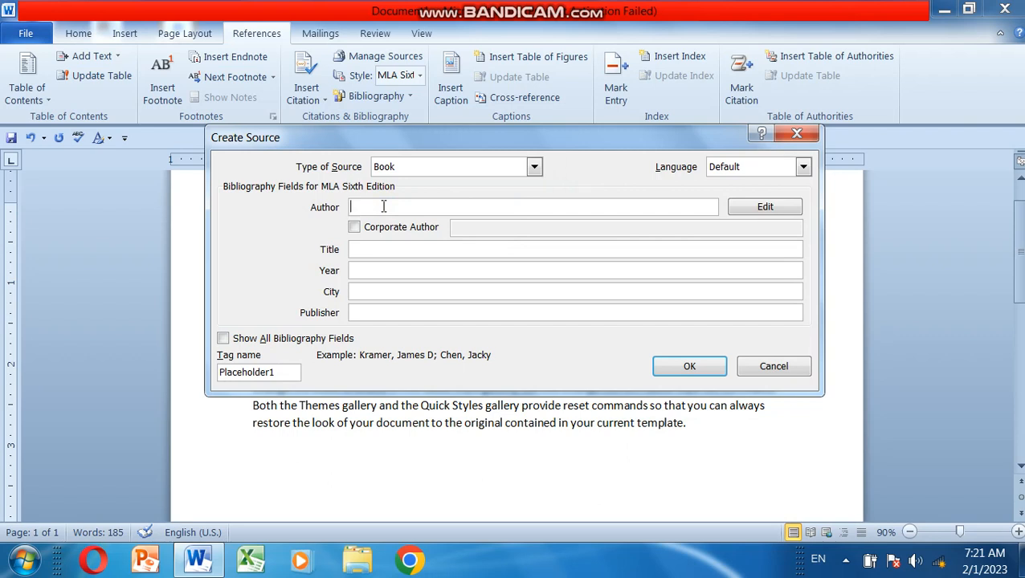
text(Shah Zaib)
click(398, 252)
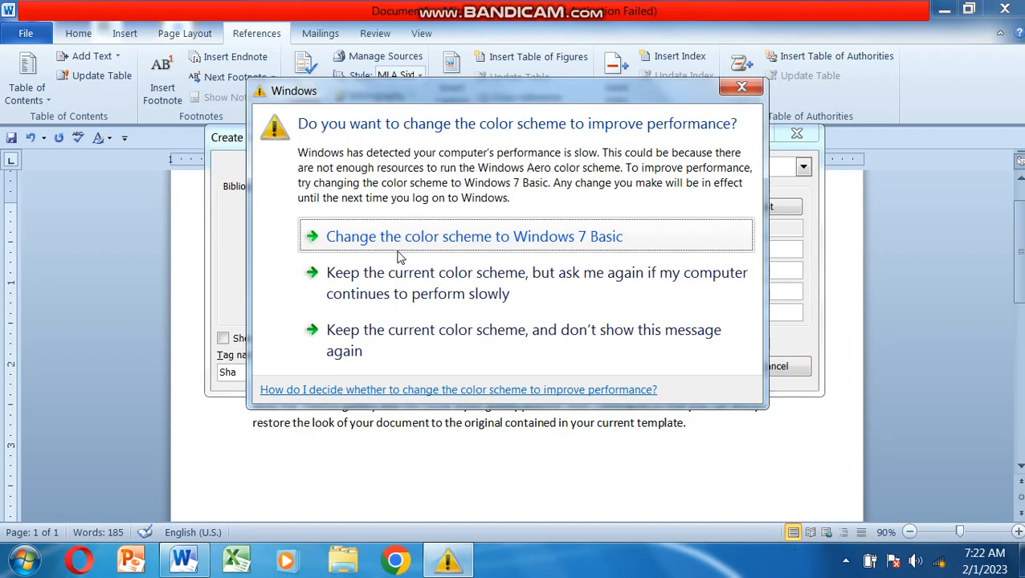
click(398, 245)
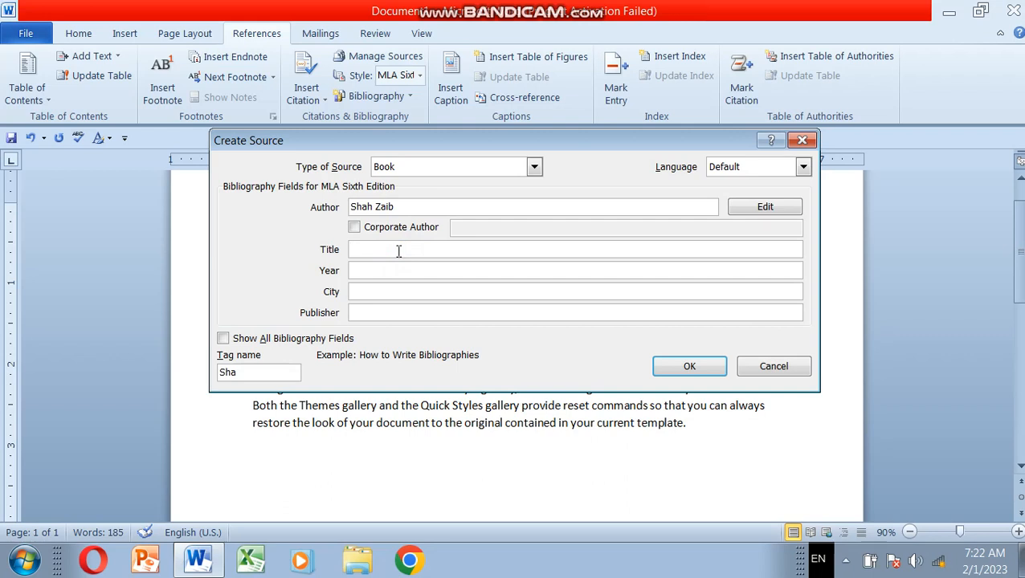
Step: Set the book source's title to The Star and its year to 2005
text(The Star)
click(379, 271)
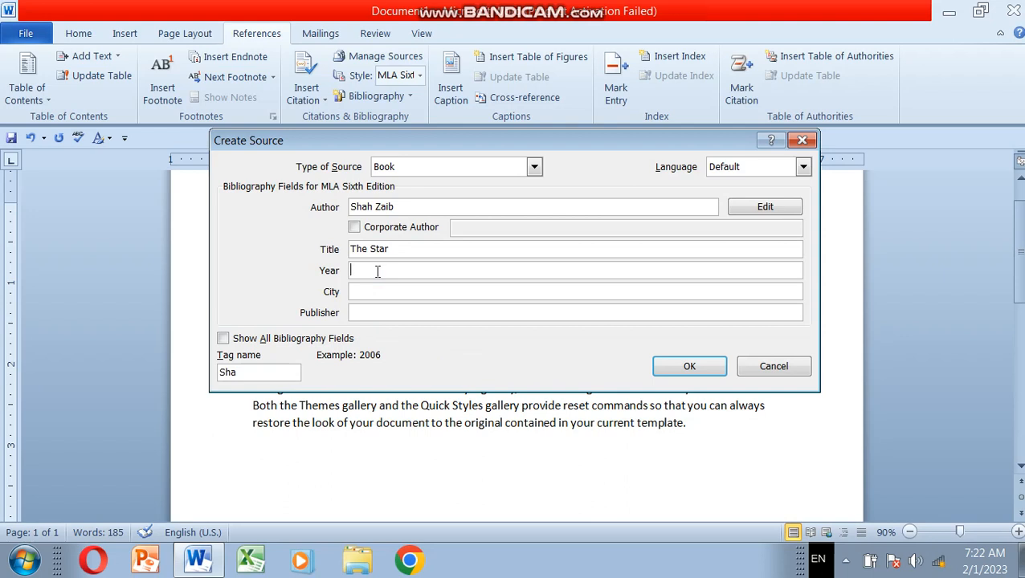
text(2005)
Step: Set the city to D G K, fill in the publisher's name, and confirm the source to insert its citation
click(364, 292)
text(D G k)
key(BackSpace)
text(K)
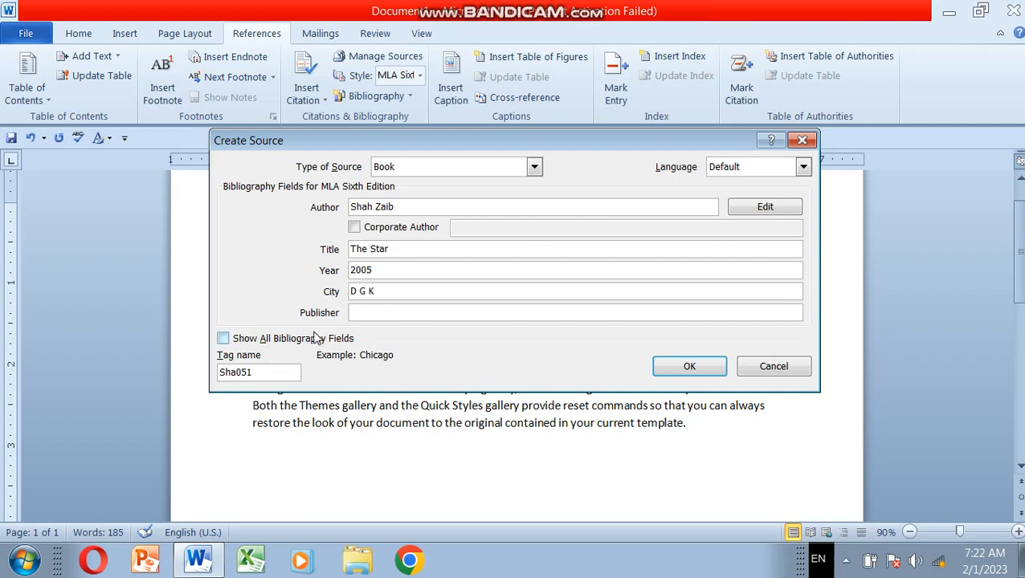
click(372, 314)
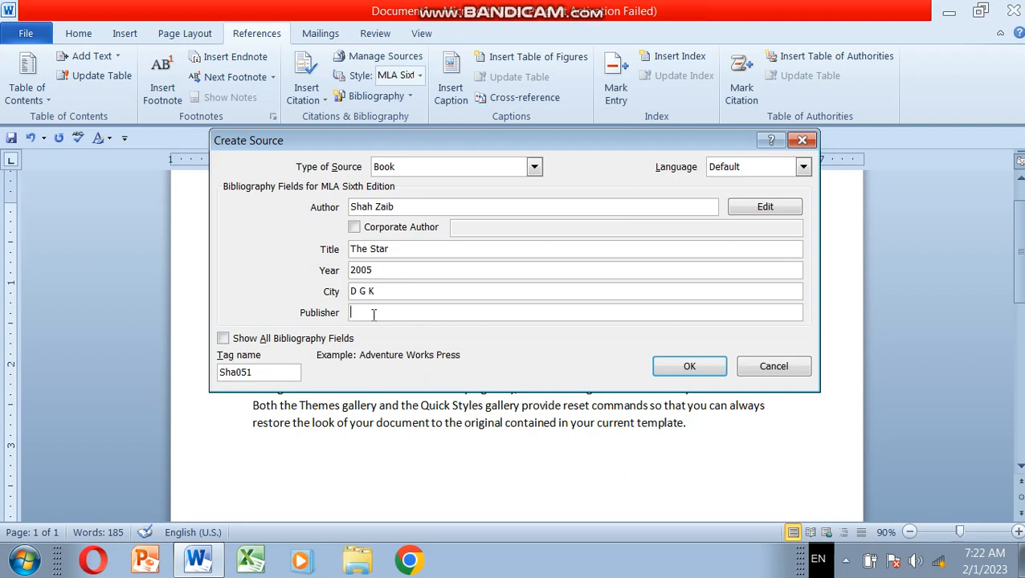
text(Amir)
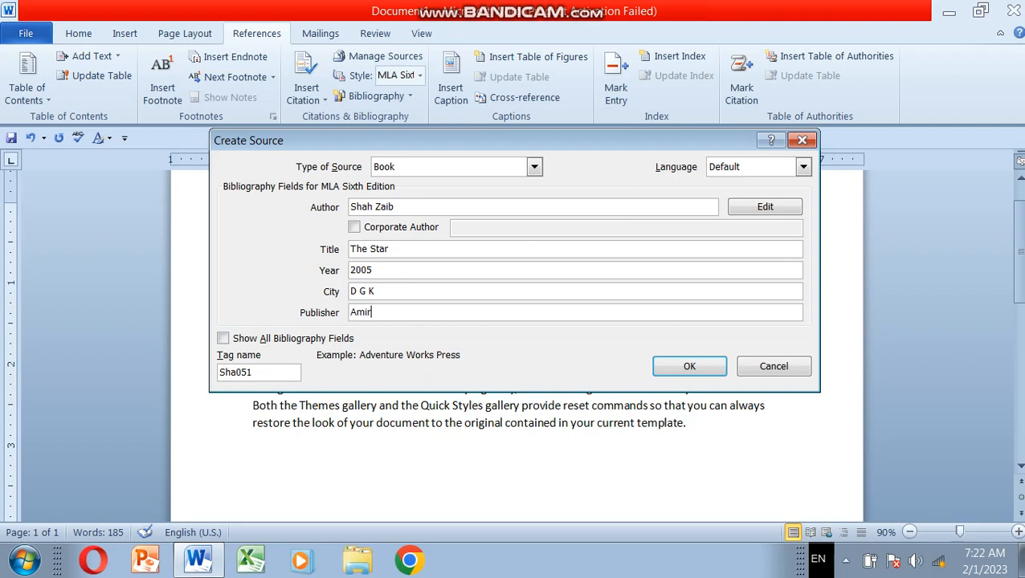
click(689, 368)
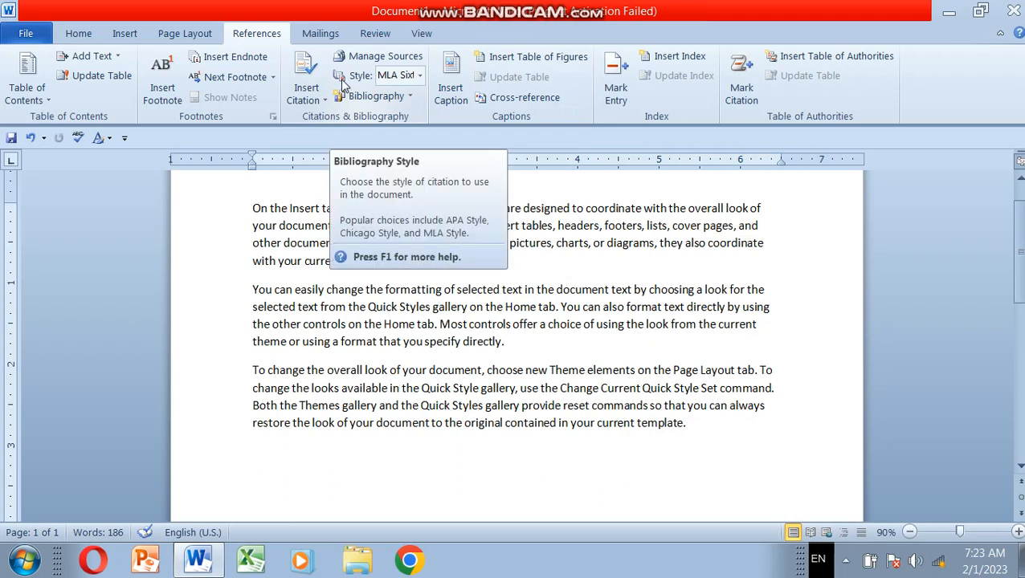
Step: Try the APA Fifth Edition, Chicago Fifteenth Edition and GB7714 2005 bibliography styles in turn on the citation
click(419, 75)
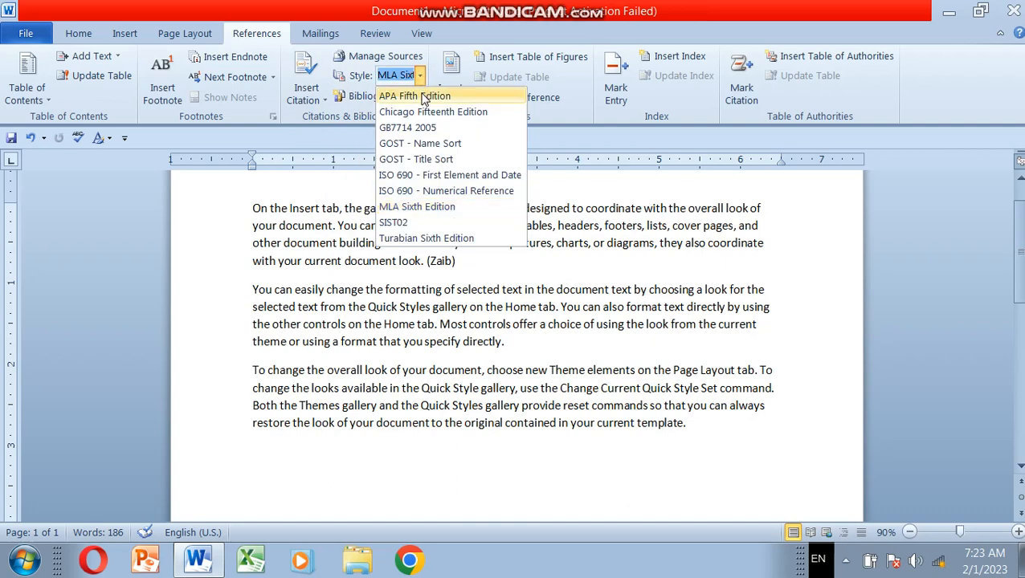
click(421, 95)
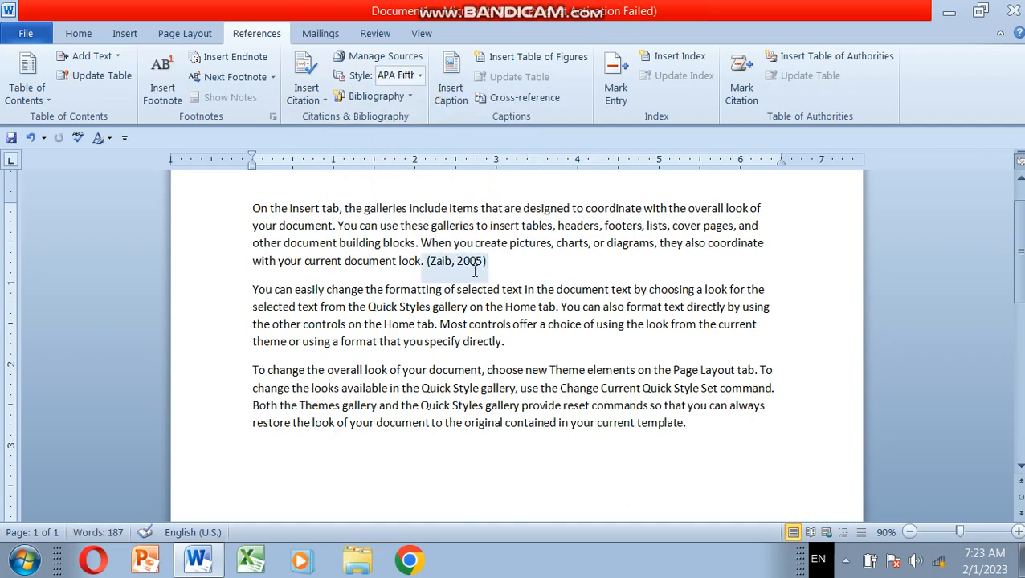
click(419, 75)
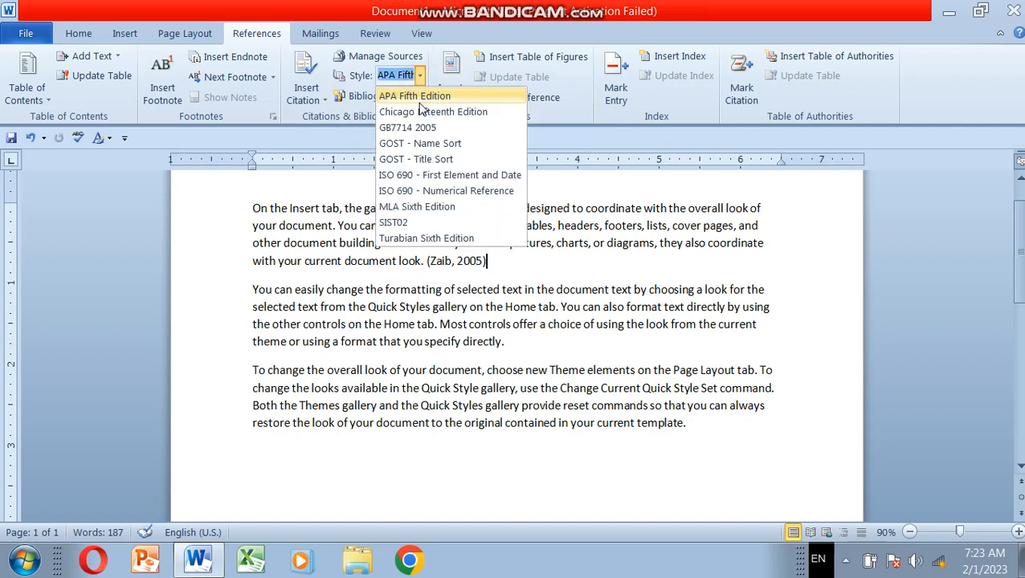
click(421, 112)
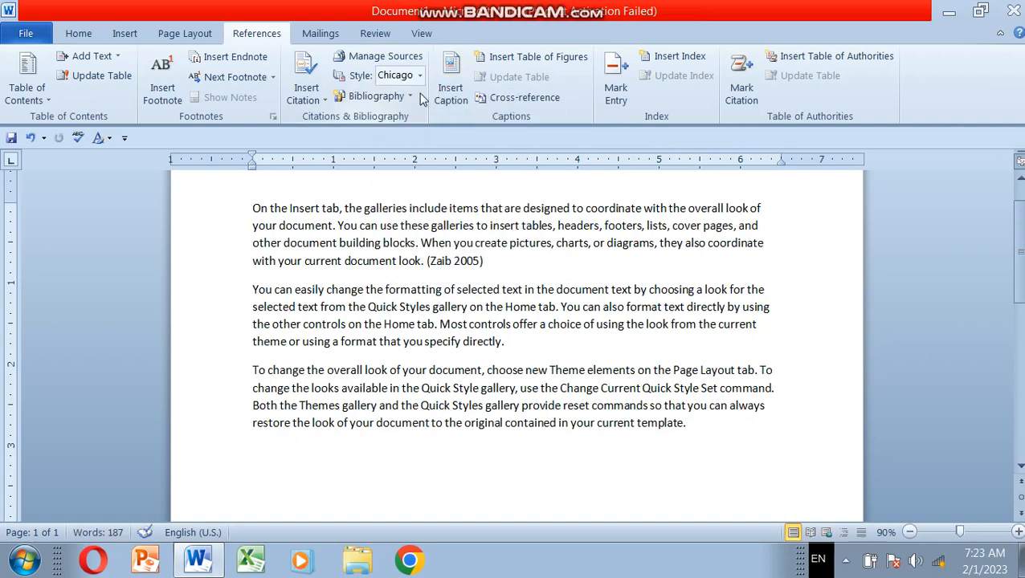
click(419, 75)
click(425, 126)
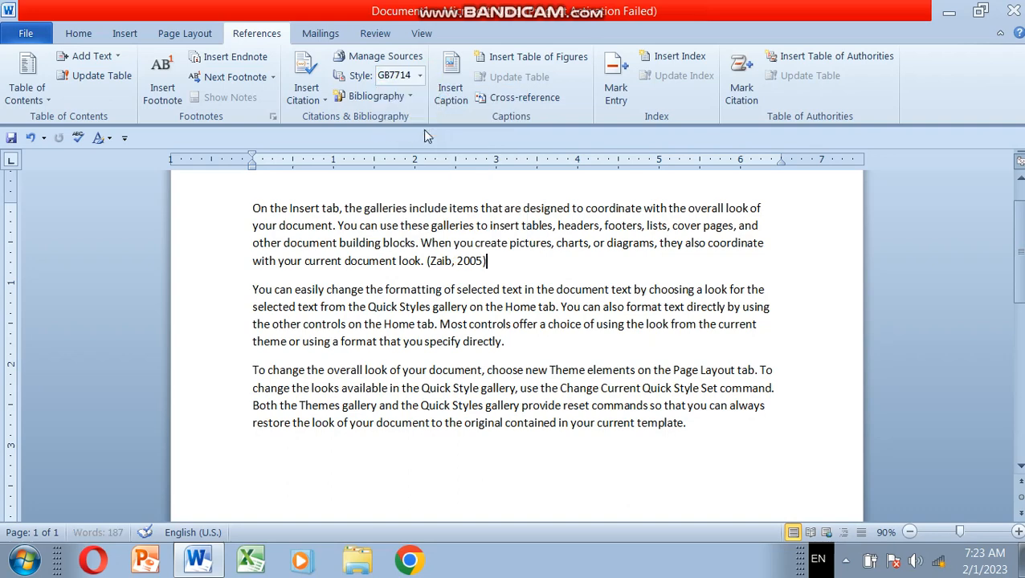
Step: Try the GOST - Name Sort, GOST - Title Sort and ISO 690 - First Element and Date styles in turn
click(420, 76)
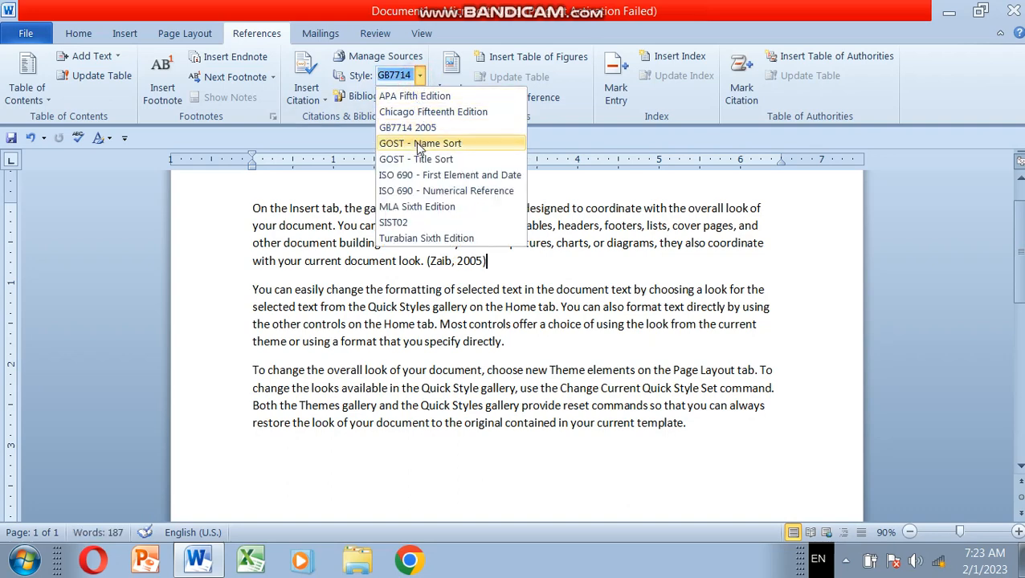
click(417, 144)
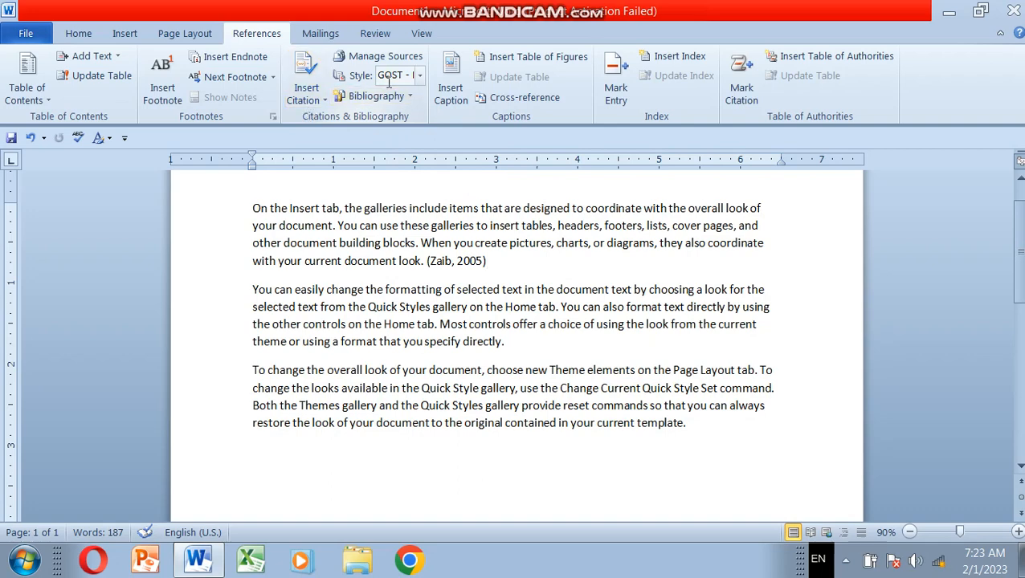
click(420, 75)
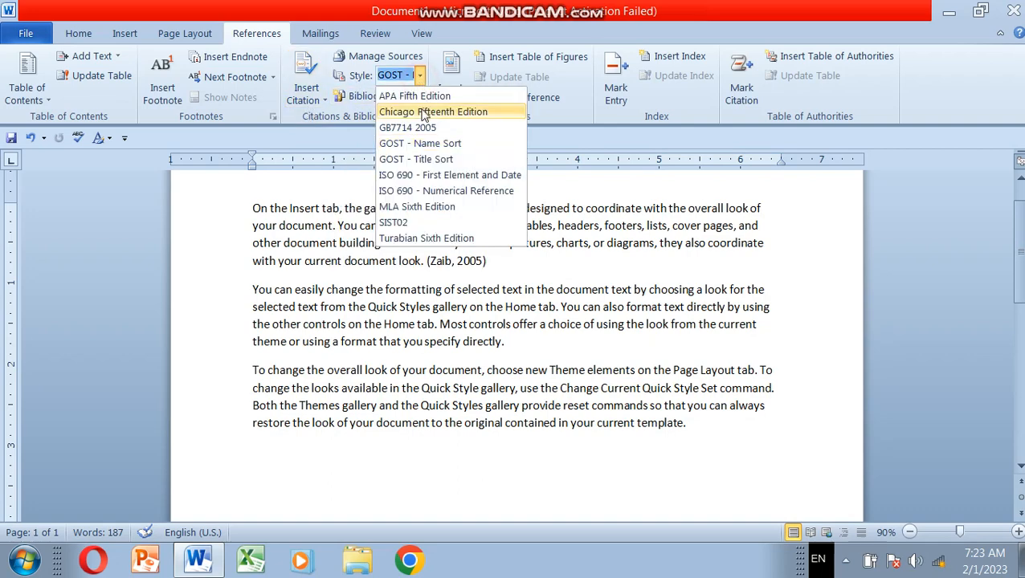
click(423, 159)
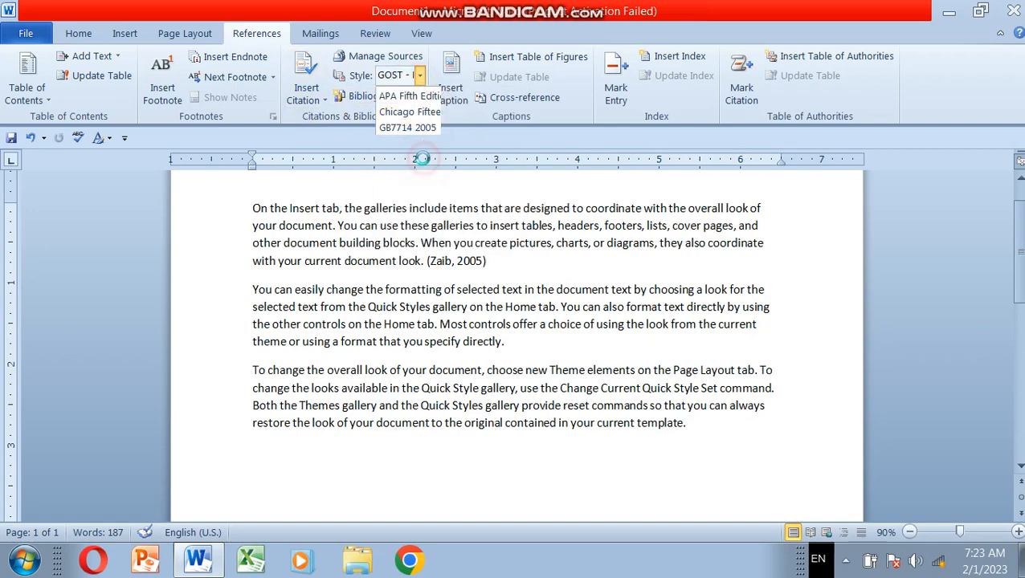
click(422, 78)
click(419, 171)
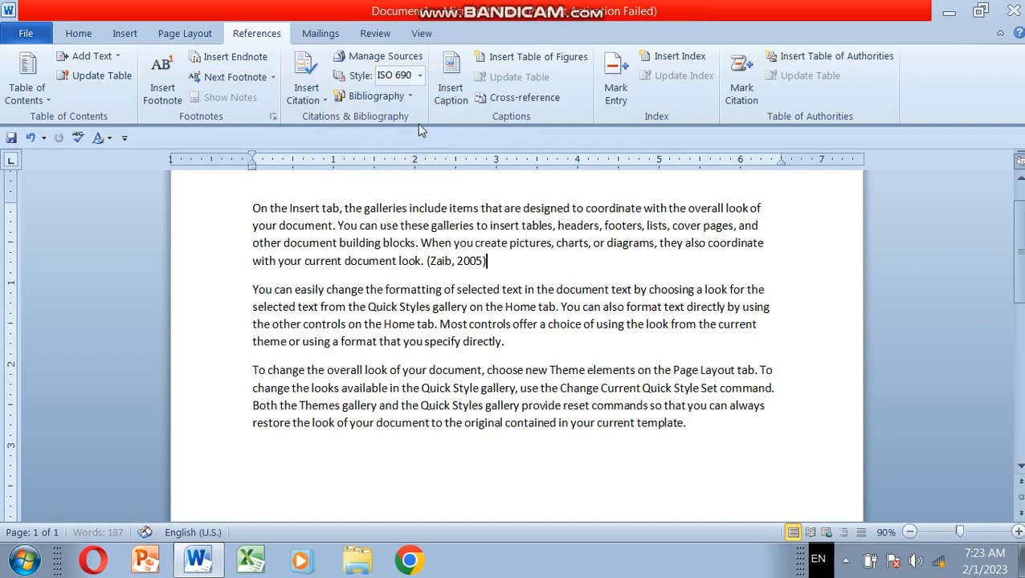
Step: Try the ISO 690 - Numerical Reference style, followed by MLA Sixth Edition, on the citation
click(419, 76)
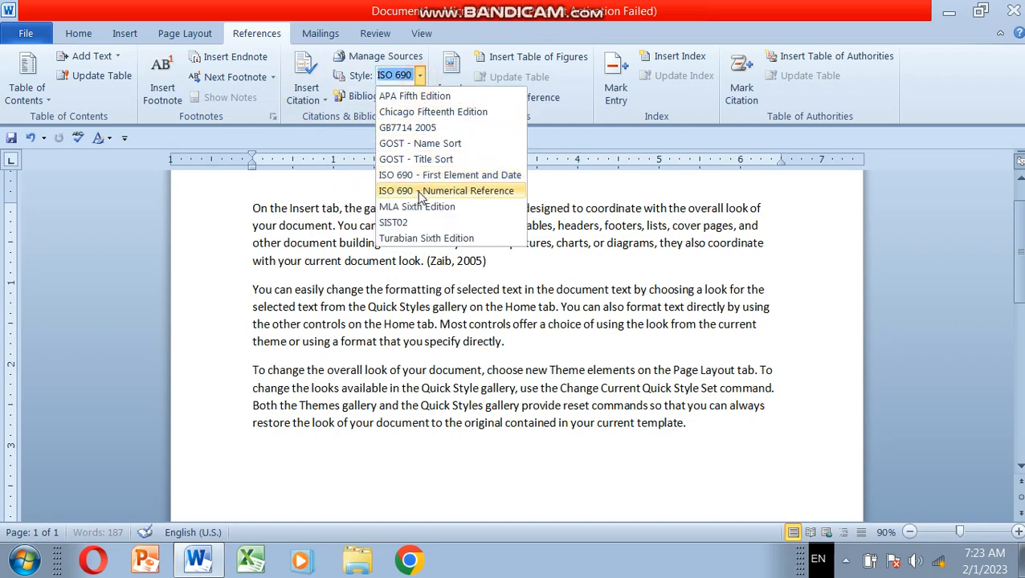
click(420, 192)
click(420, 76)
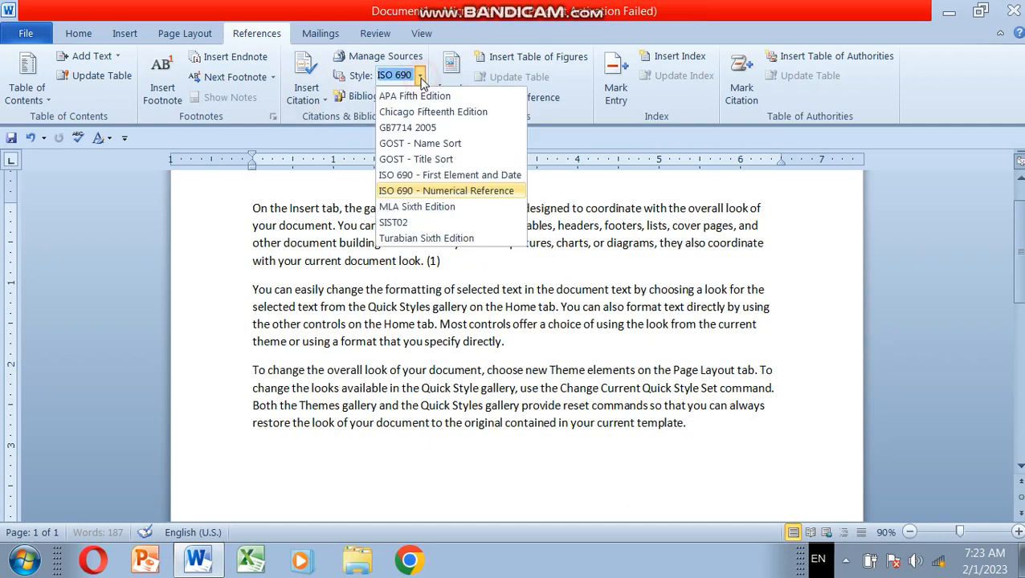
click(417, 207)
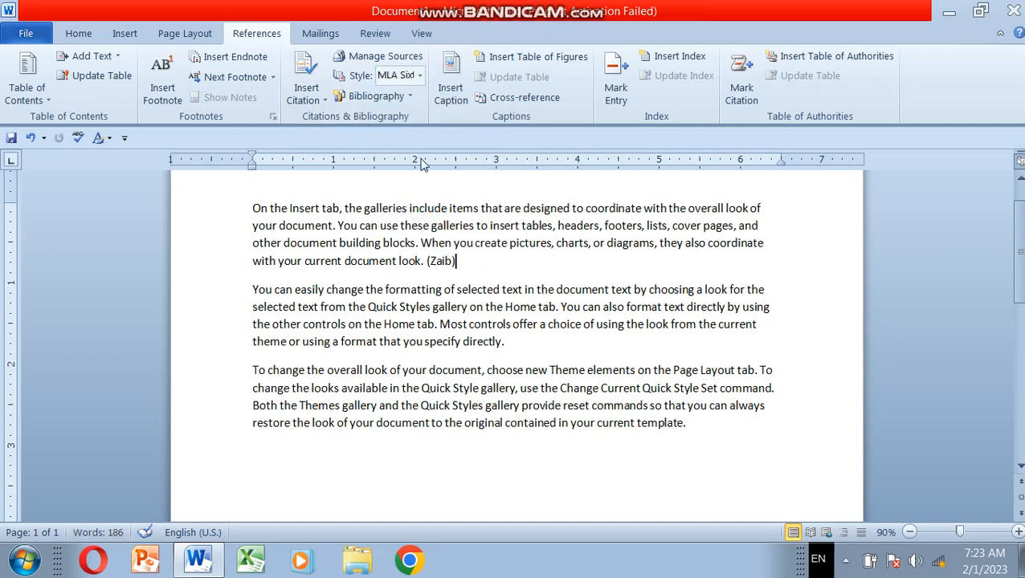
Step: Set the document's bibliography style to SIST02
click(419, 75)
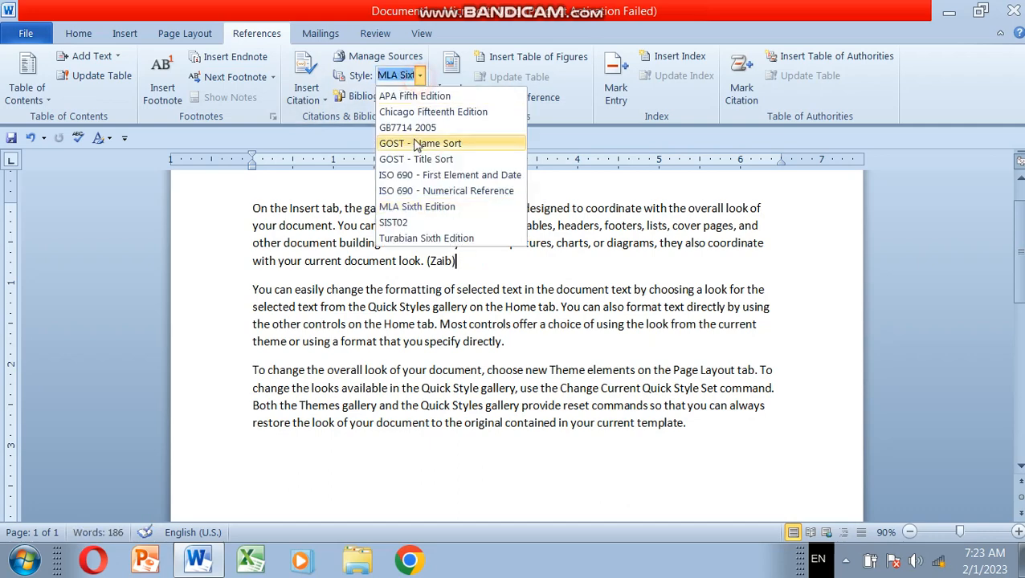
click(410, 223)
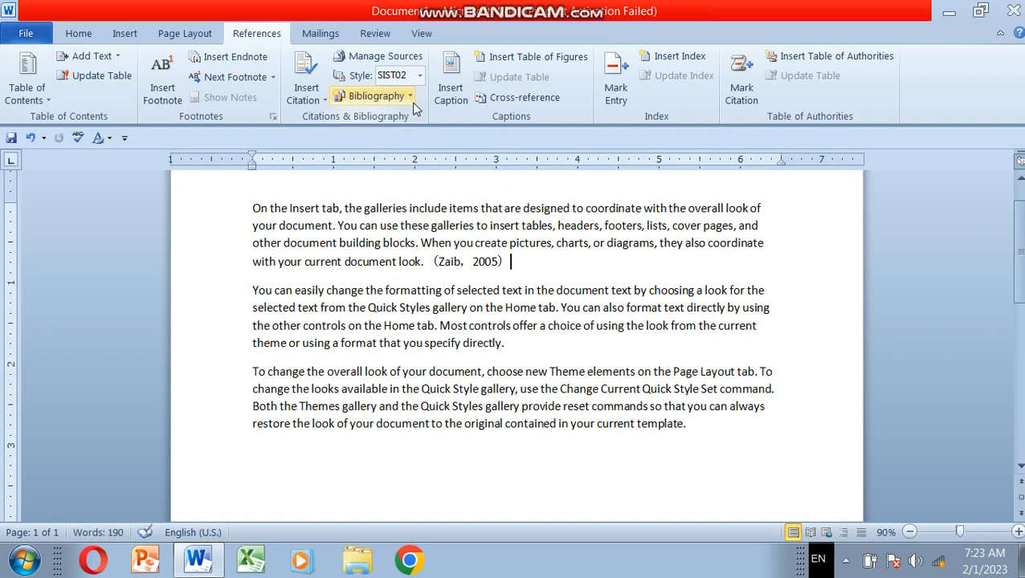
click(420, 76)
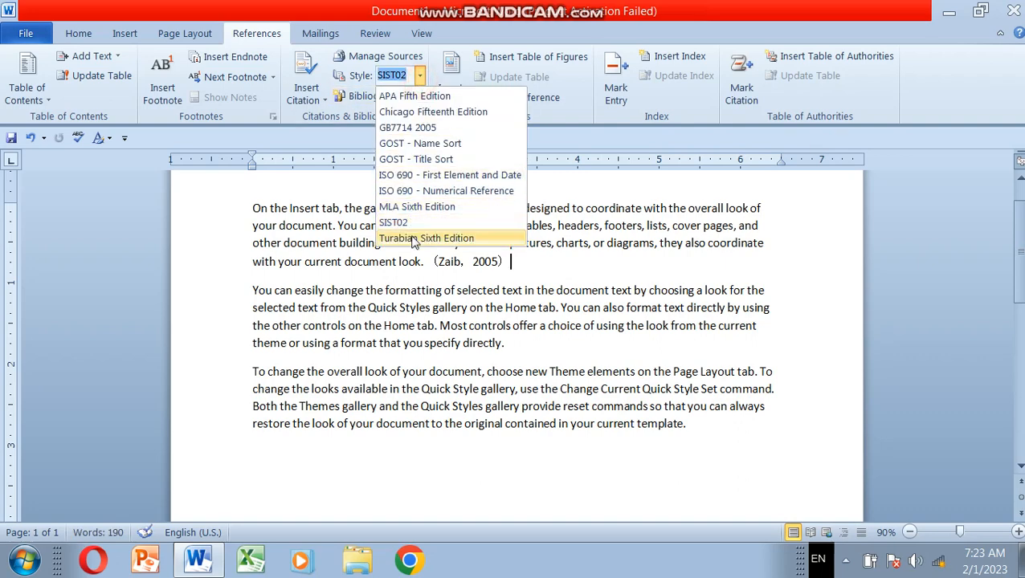
click(522, 345)
Step: Open the form for a new citation source at the end of the second paragraph
click(521, 344)
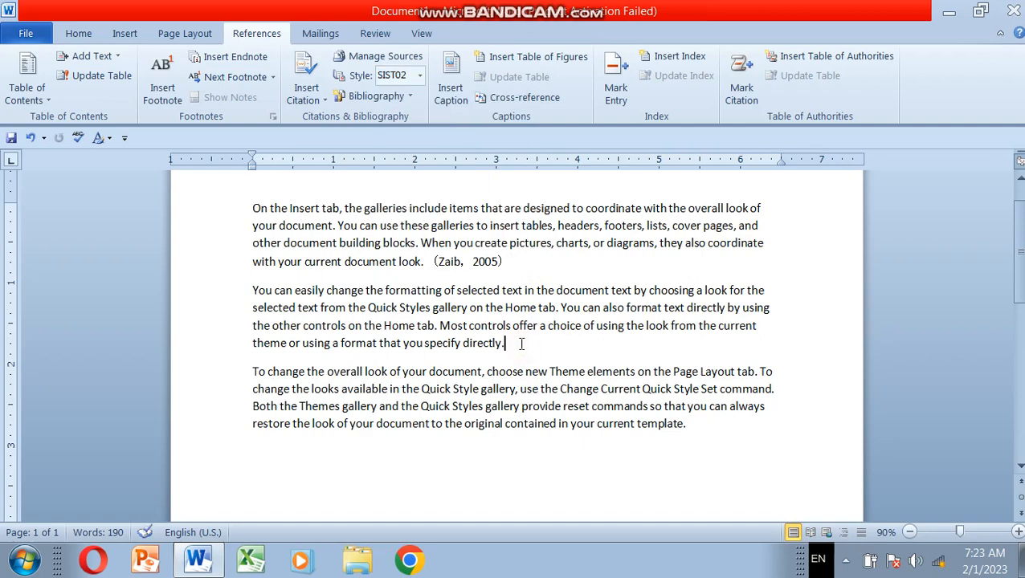
click(321, 101)
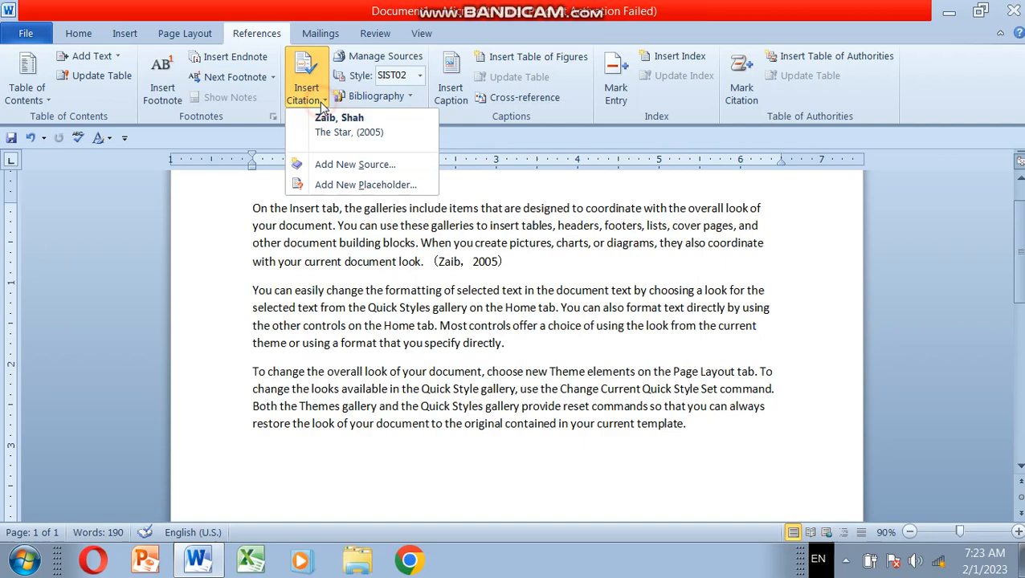
click(345, 164)
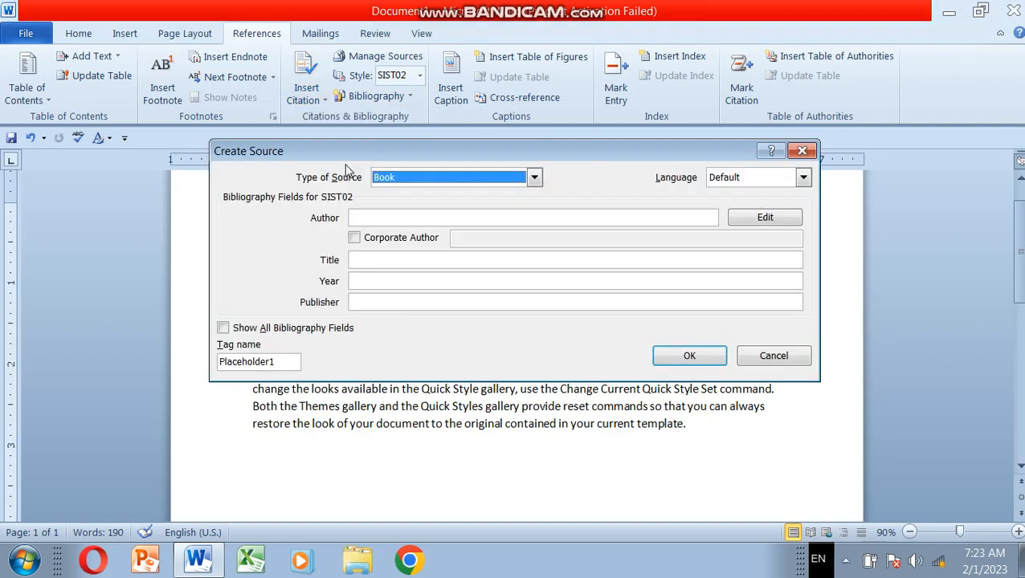
Step: Enter the author's name and the title The Moon for the second paragraph's book source
click(370, 216)
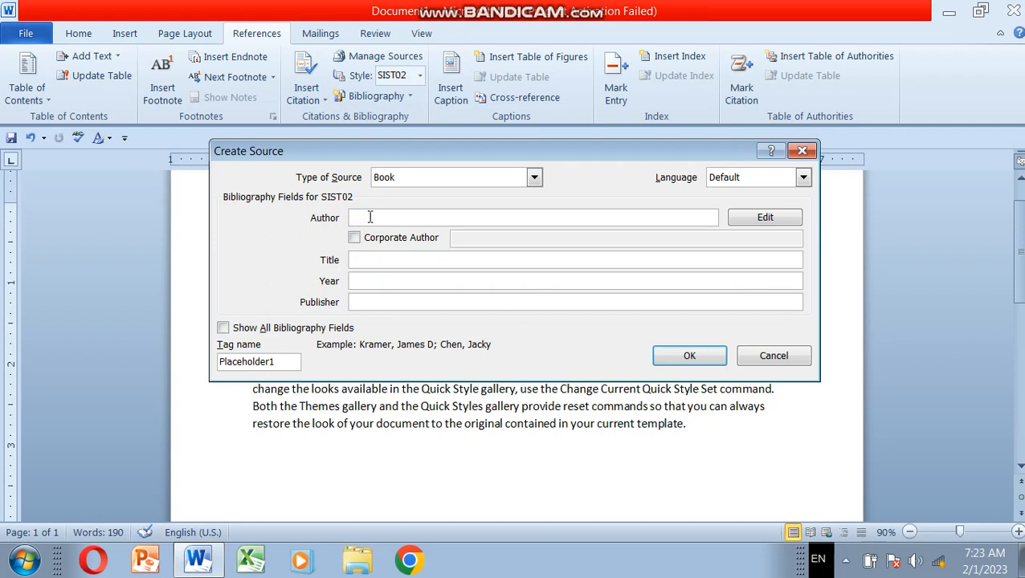
text(Ali)
click(364, 260)
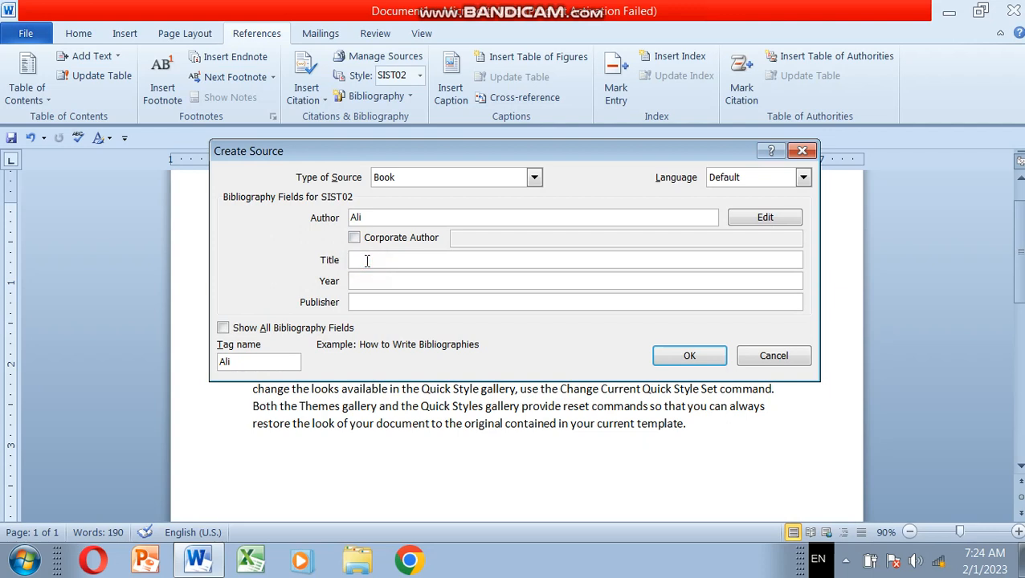
text(The Moon)
Step: Set the source's year to 1999, fill in the publisher's name, and insert the citation in the second paragraph
click(370, 283)
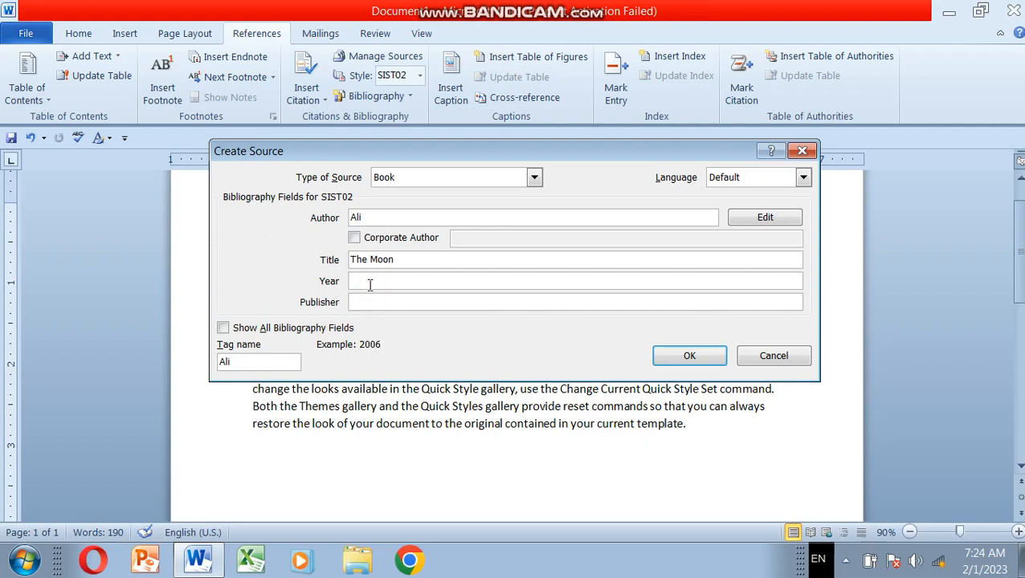
text(1999)
click(372, 303)
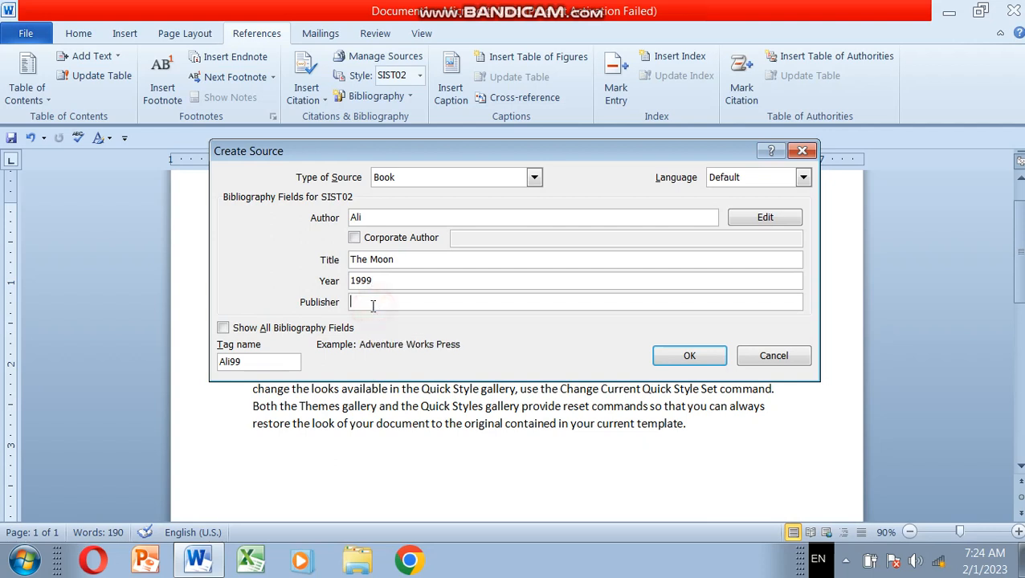
text(Asif)
click(697, 358)
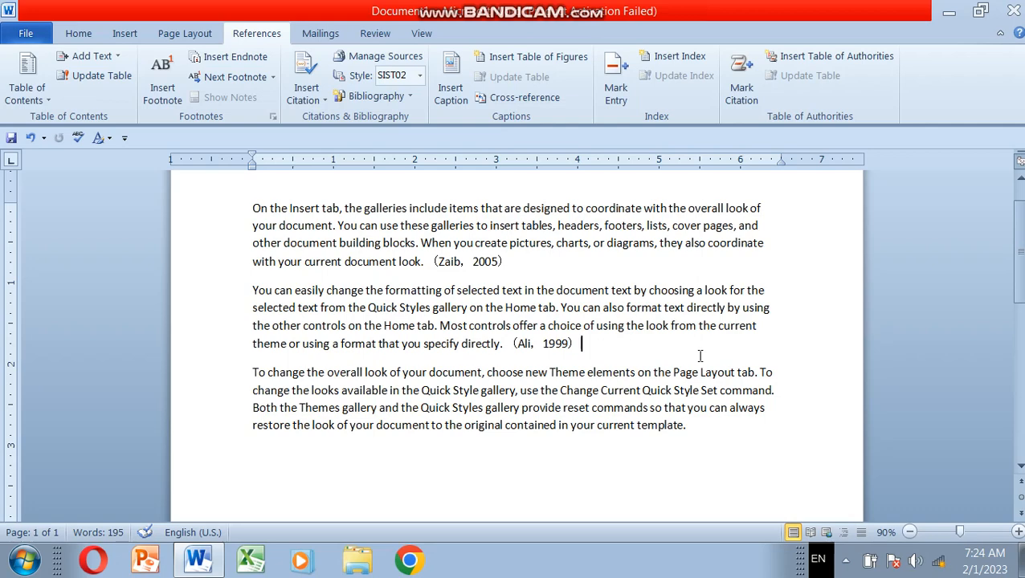
Step: Open the form for a new book source at the end of the third paragraph
click(696, 431)
click(319, 99)
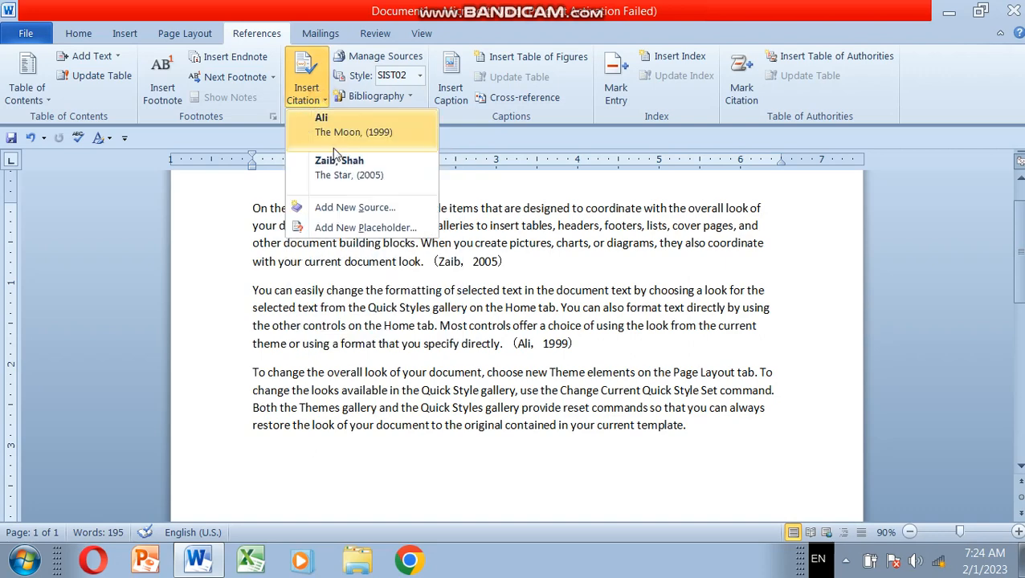
click(341, 209)
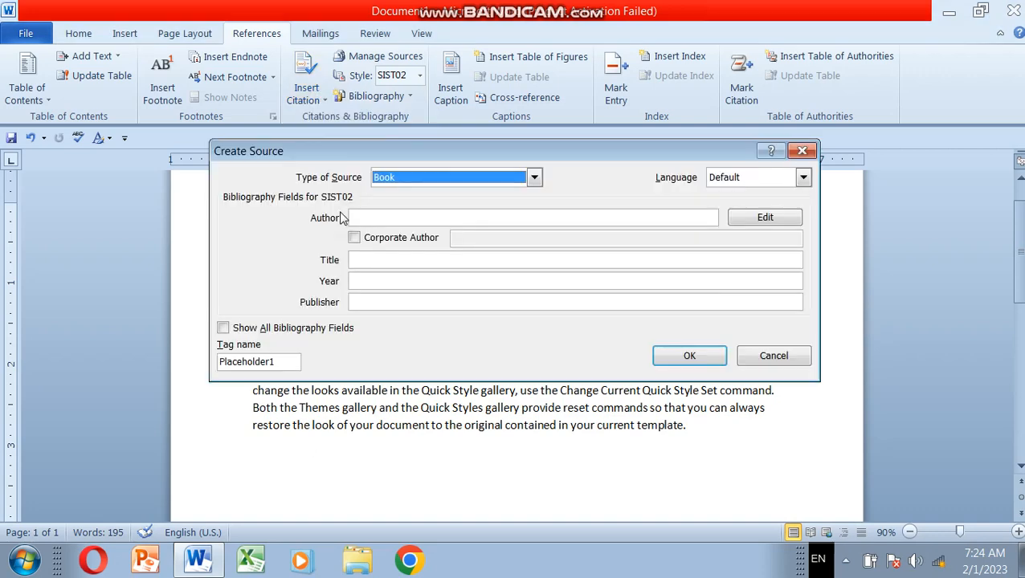
click(376, 216)
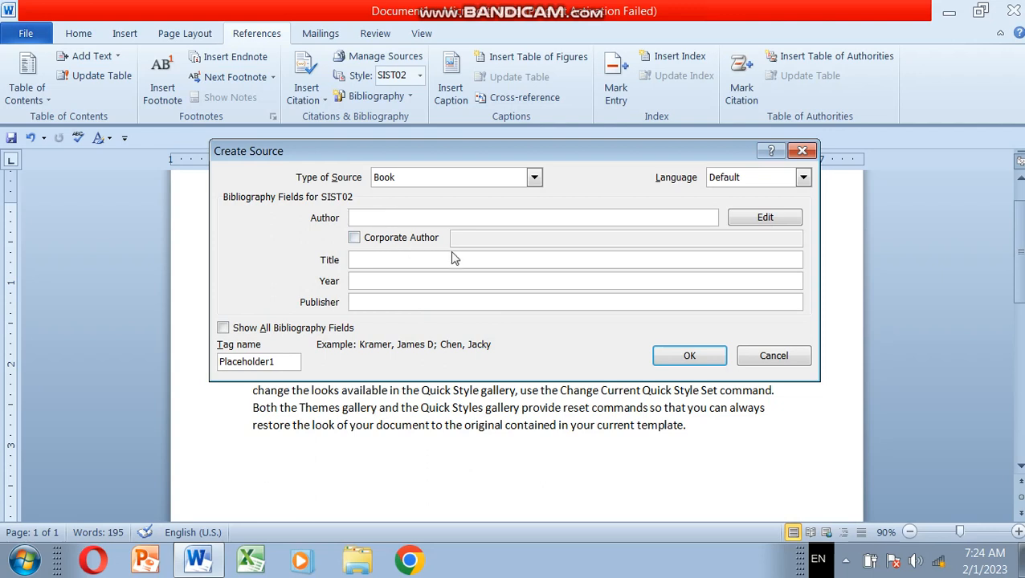
click(395, 256)
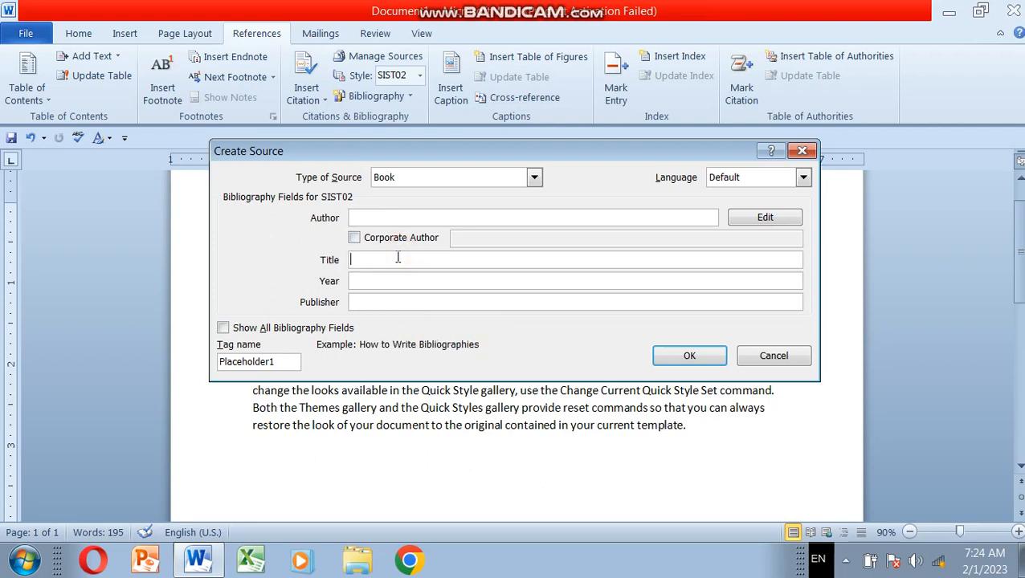
click(389, 279)
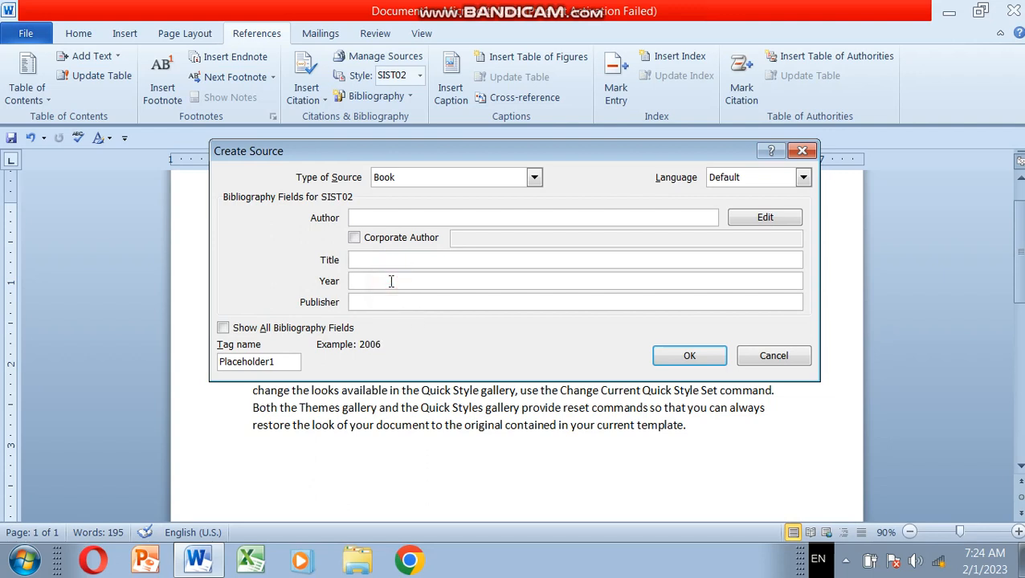
click(385, 299)
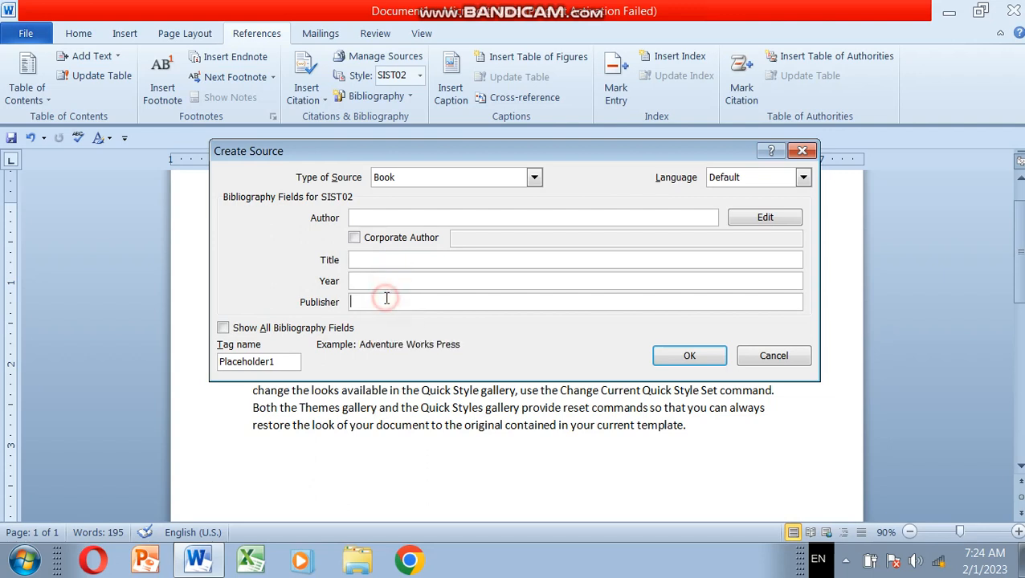
Step: Enter the author's name and the title Law for the third paragraph's book source
click(379, 217)
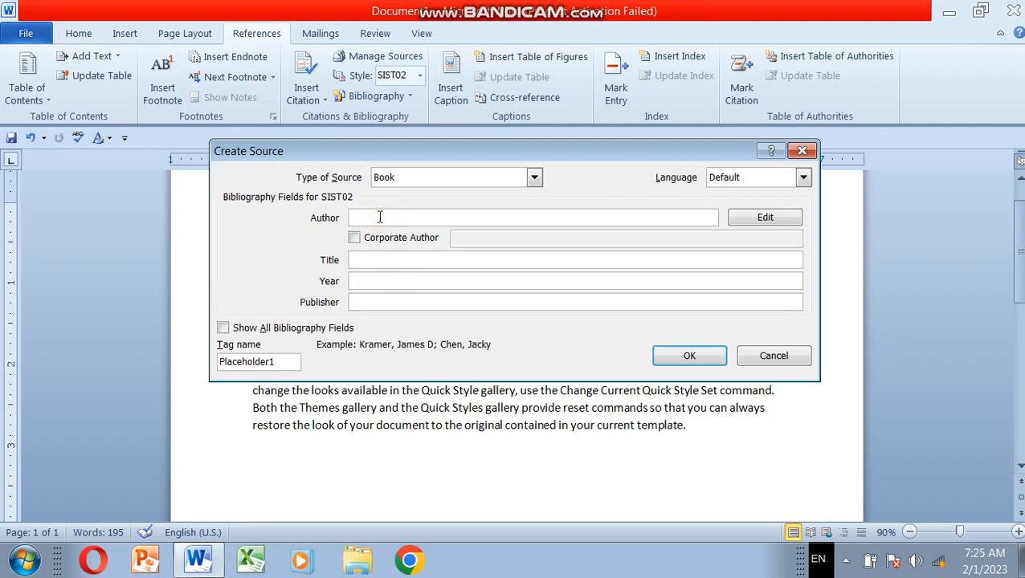
text(Ahmad)
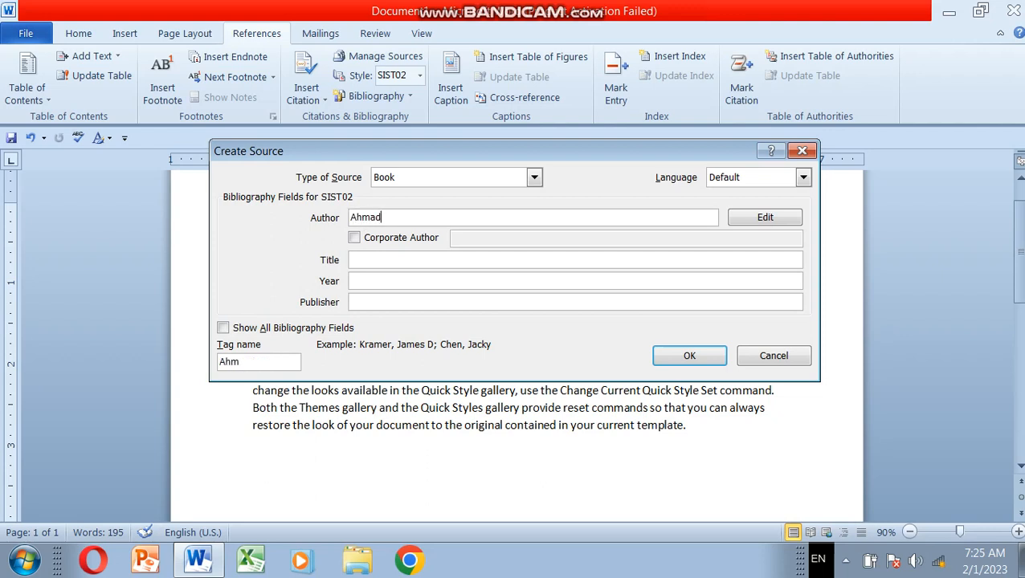
click(374, 257)
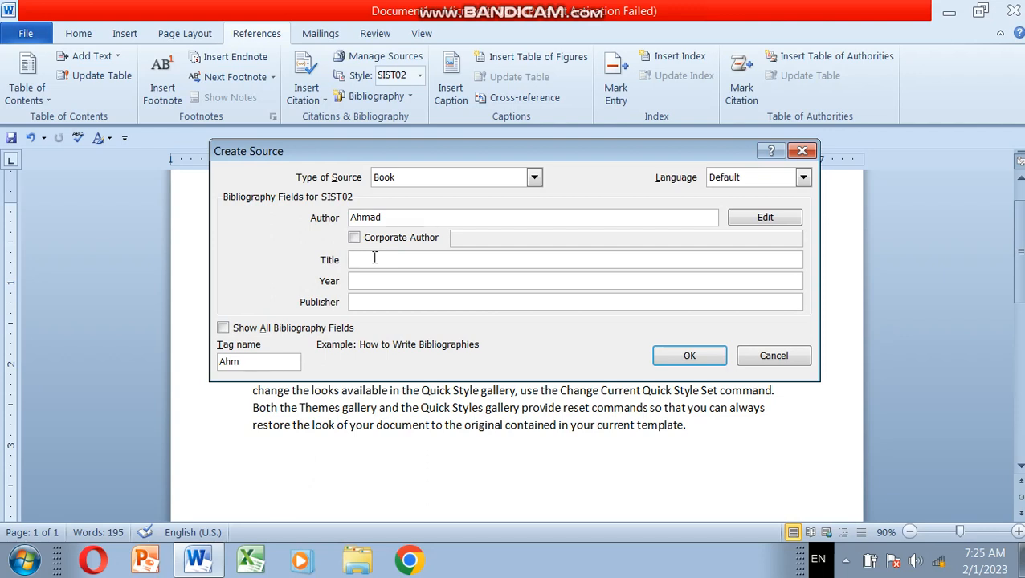
click(375, 258)
text(law)
key(BackSpace)
key(BackSpace)
key(BackSpace)
text(Law)
Step: Set the source's year to 1998, fill in the publisher's name, and insert the citation in the third paragraph
click(377, 281)
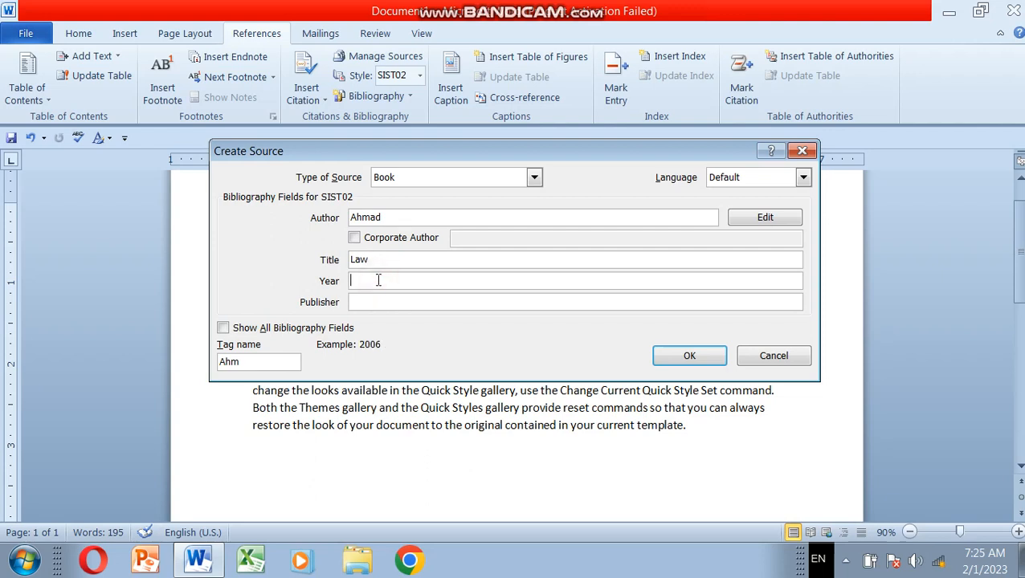
text(1998)
click(382, 305)
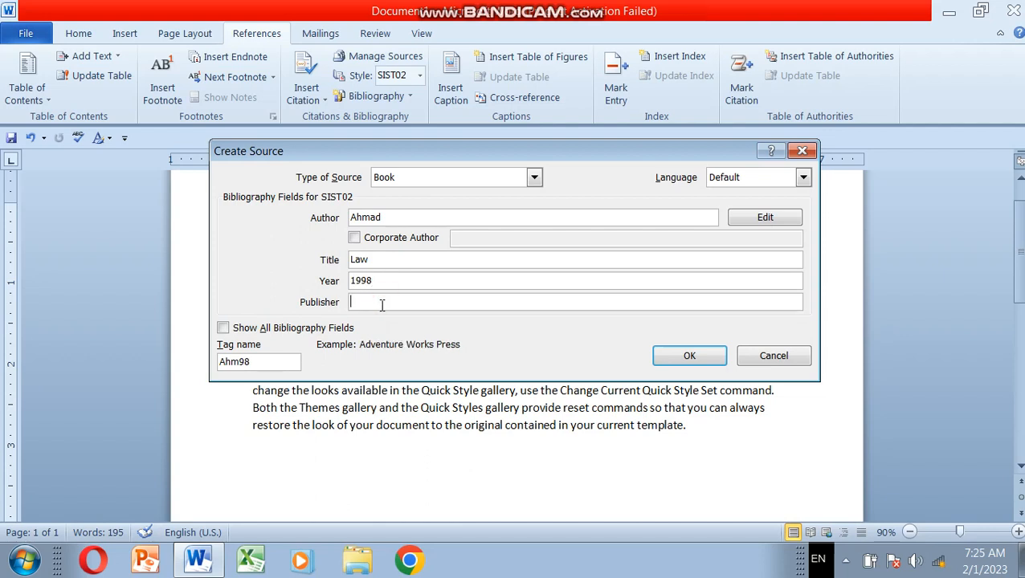
text(Nasir)
click(713, 363)
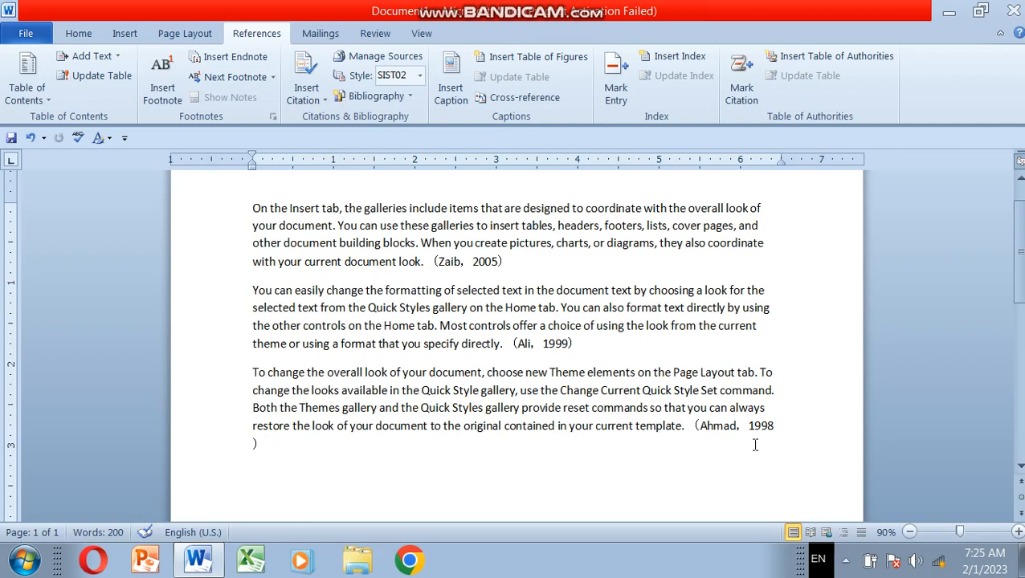
Step: Insert a plain bibliography without a heading on the empty line below the third paragraph
click(408, 96)
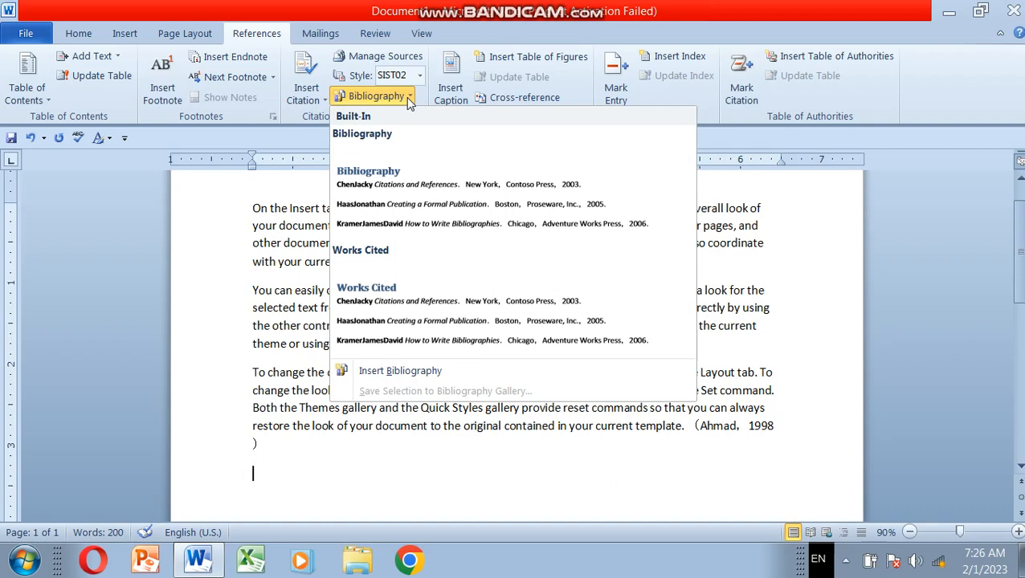
click(839, 318)
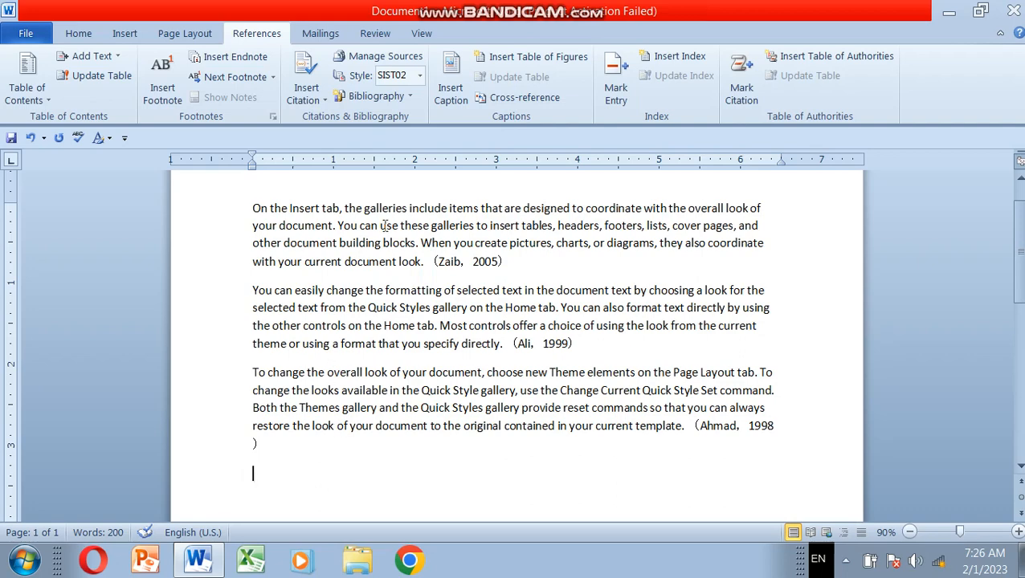
click(410, 96)
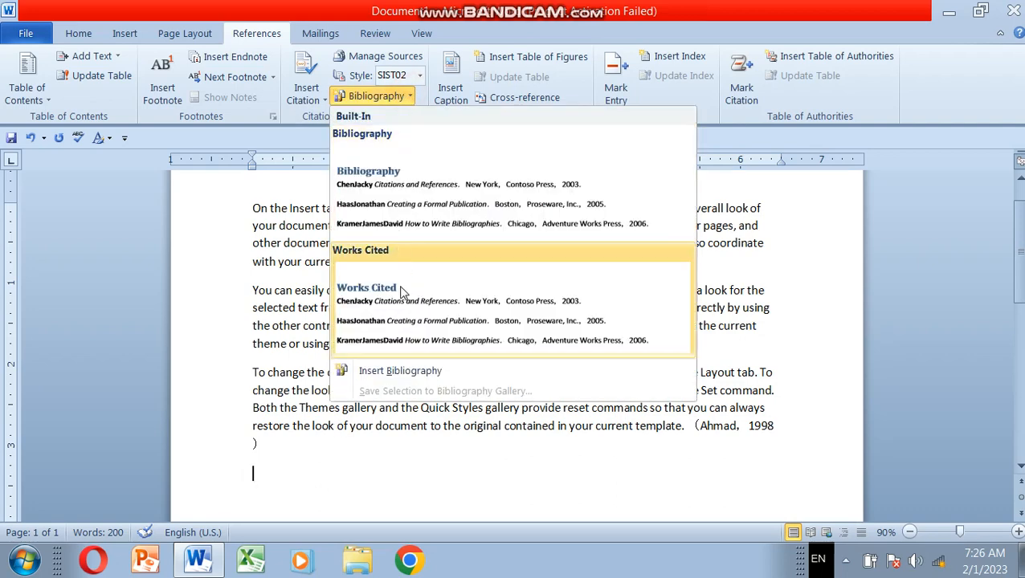
click(405, 375)
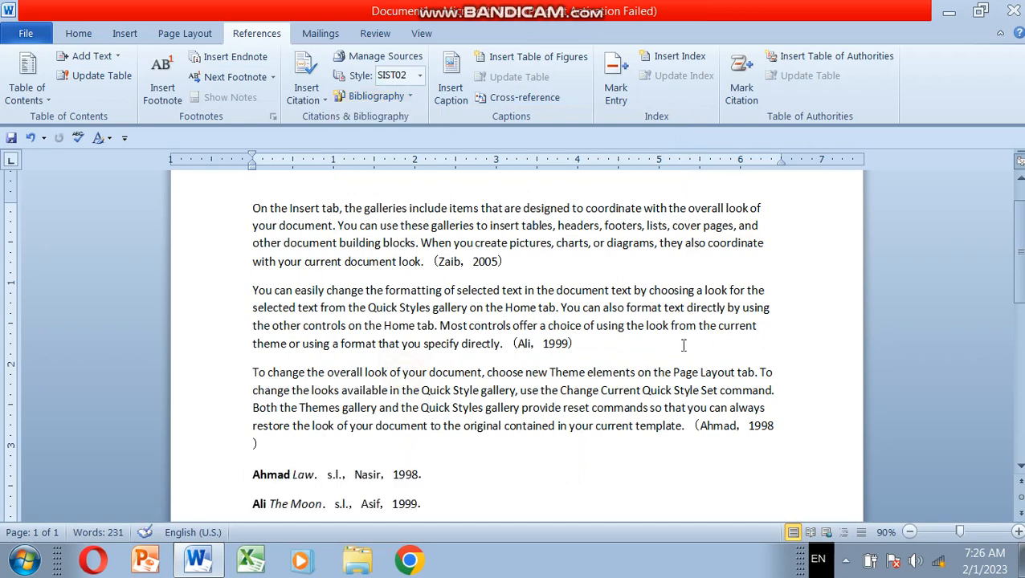
Step: Select the three bibliography entries and apply the Turabian Sixth Edition style
drag(1020, 245, 1020, 285)
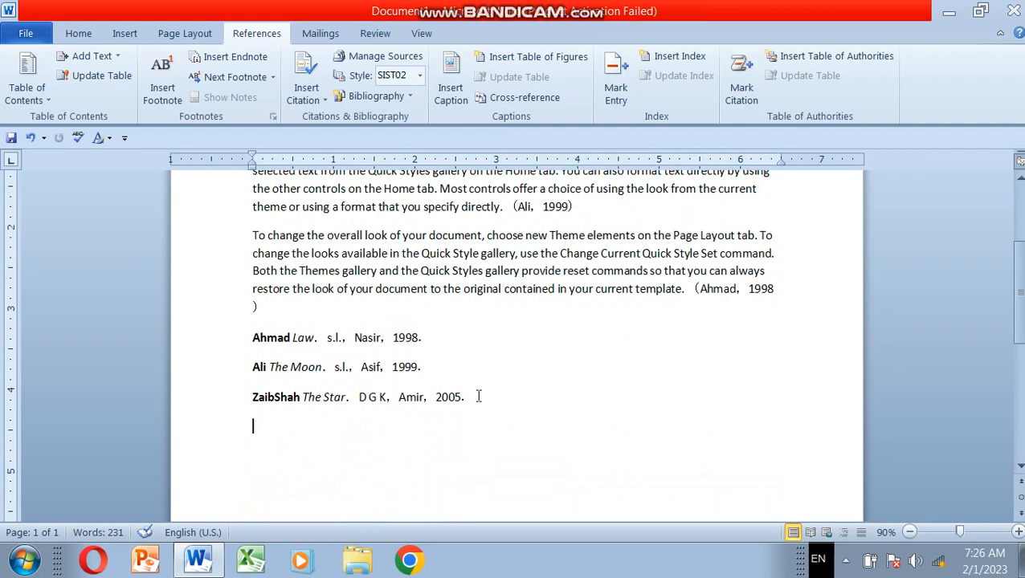
drag(470, 397, 249, 336)
click(421, 75)
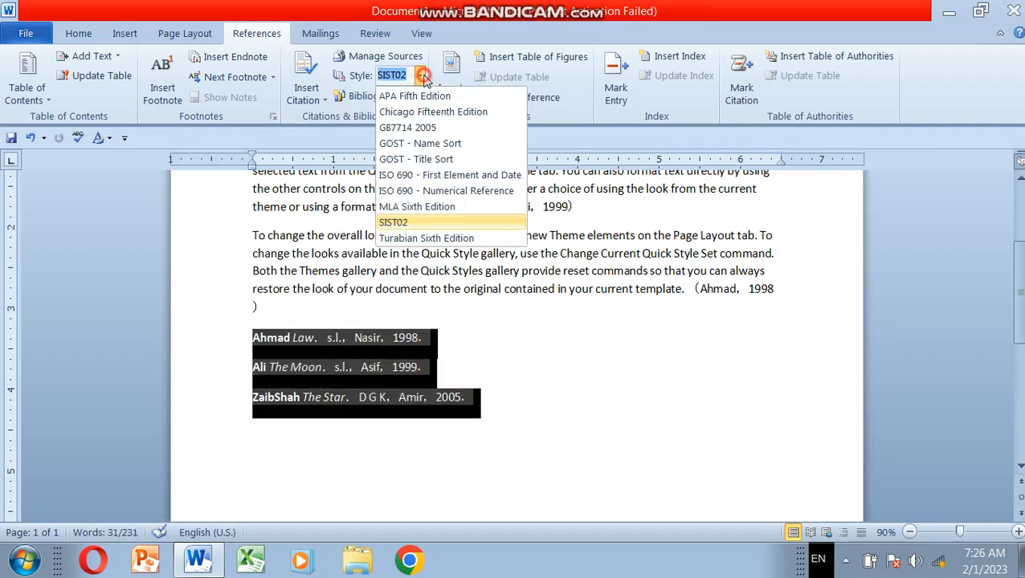
click(434, 237)
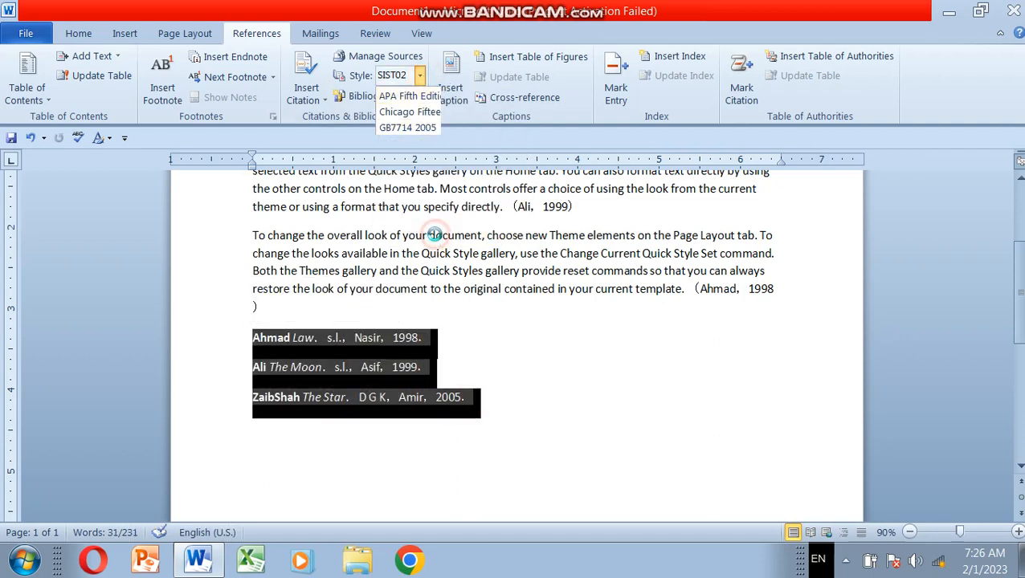